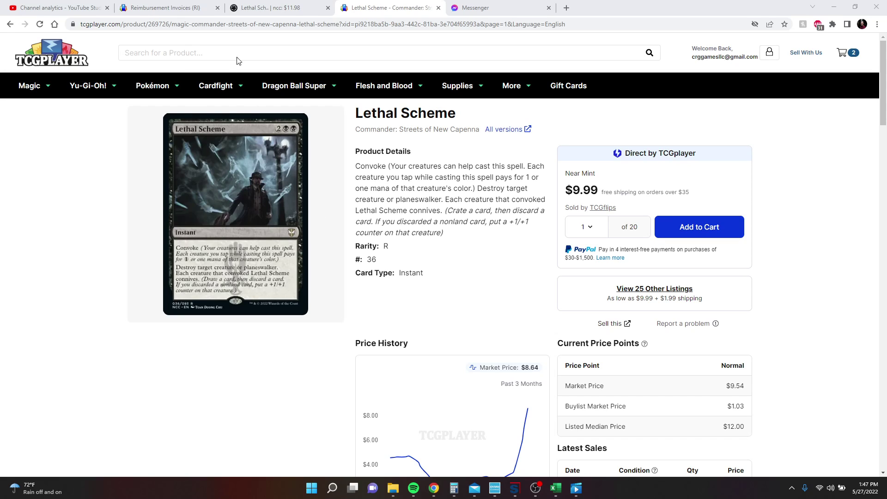
# Step: Look up the Lethal Scheme card price page on EchoMTG's MTG stock market listing
pyautogui.click(273, 8)
pyautogui.click(76, 88)
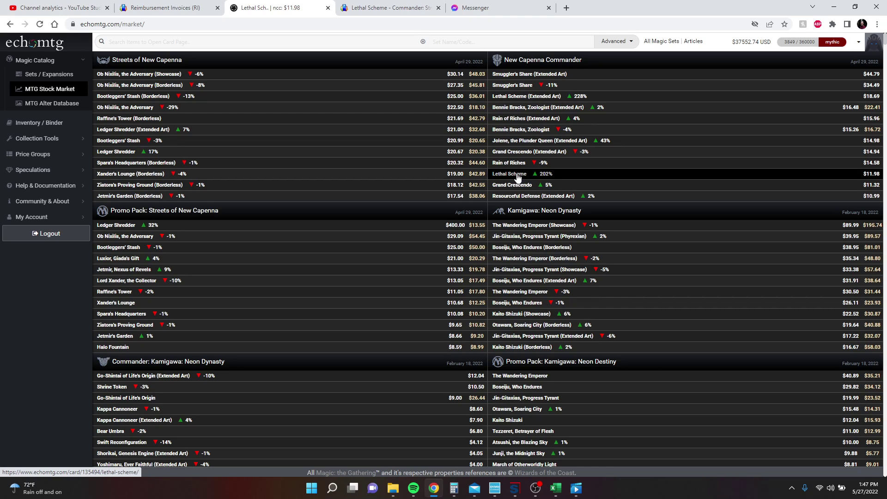
pyautogui.click(518, 177)
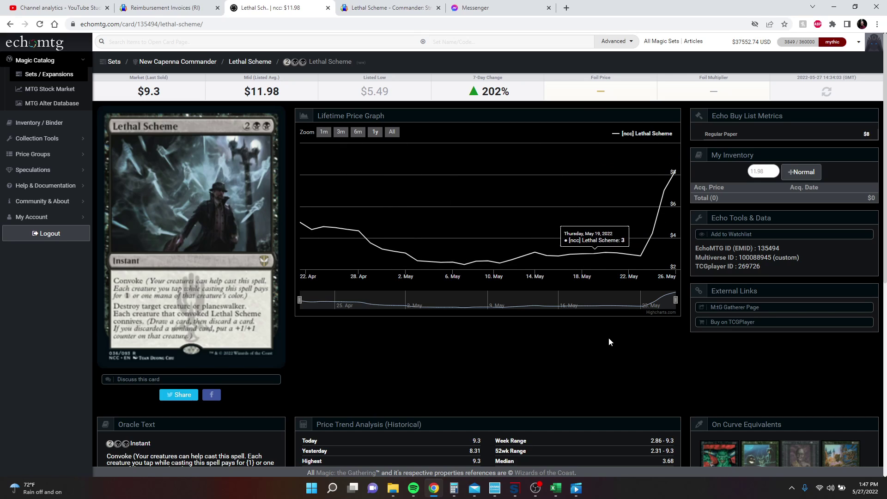
# Step: Reload the TCGplayer Lethal Scheme product page and open its full sales history
pyautogui.click(383, 8)
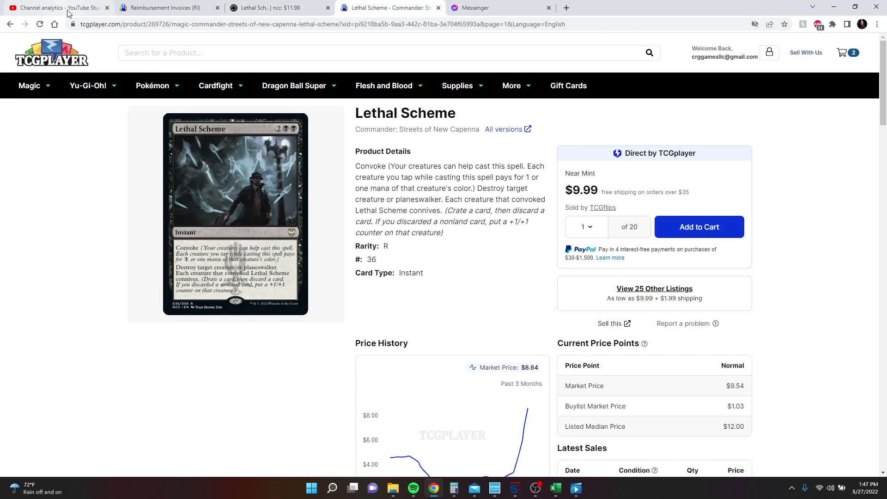
pyautogui.press('F5')
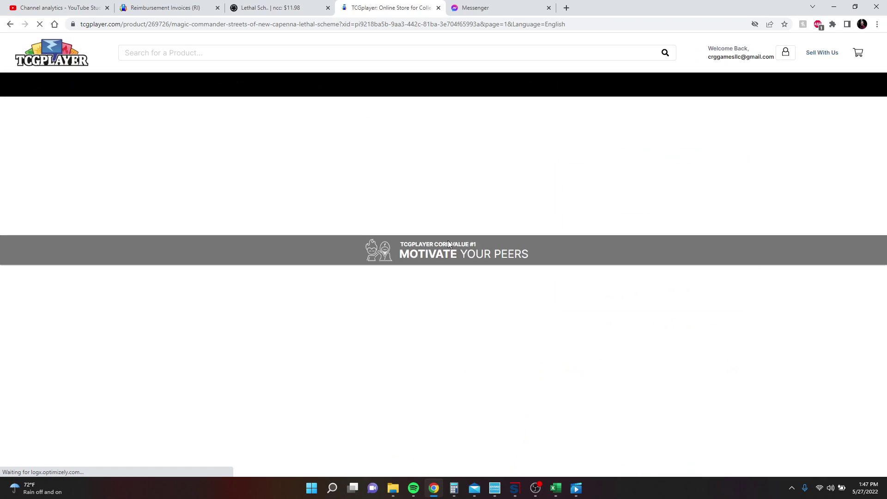
pyautogui.scroll(-3, 453, 238)
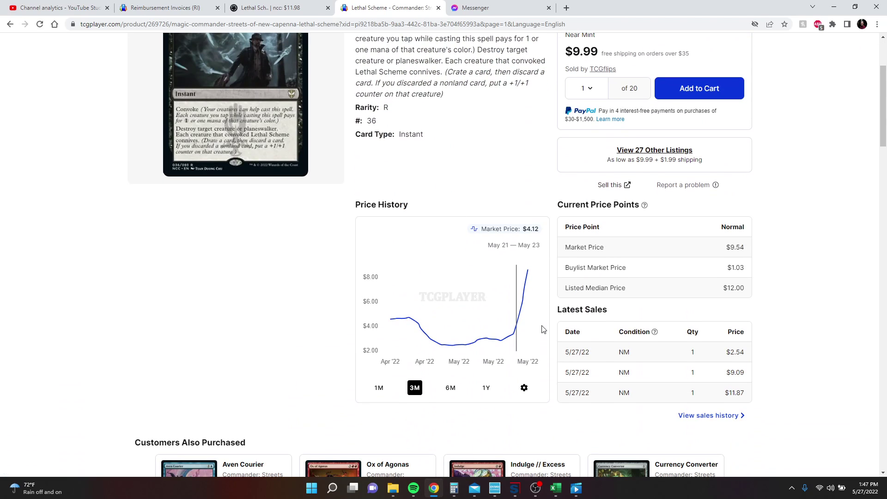
pyautogui.click(718, 416)
# Step: Load older sales back to 5/12/22, then select the sales rows from the top down to 5/13/22
pyautogui.scroll(-8, 519, 313)
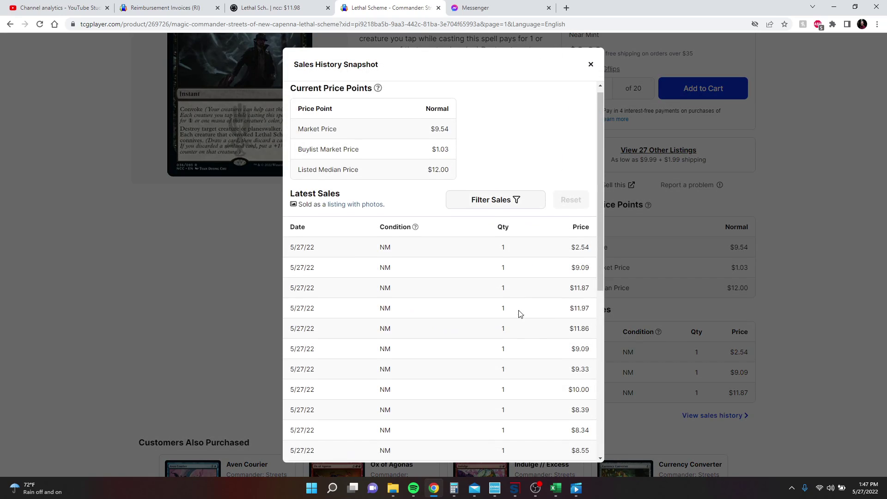
pyautogui.click(476, 453)
pyautogui.scroll(-8, 487, 356)
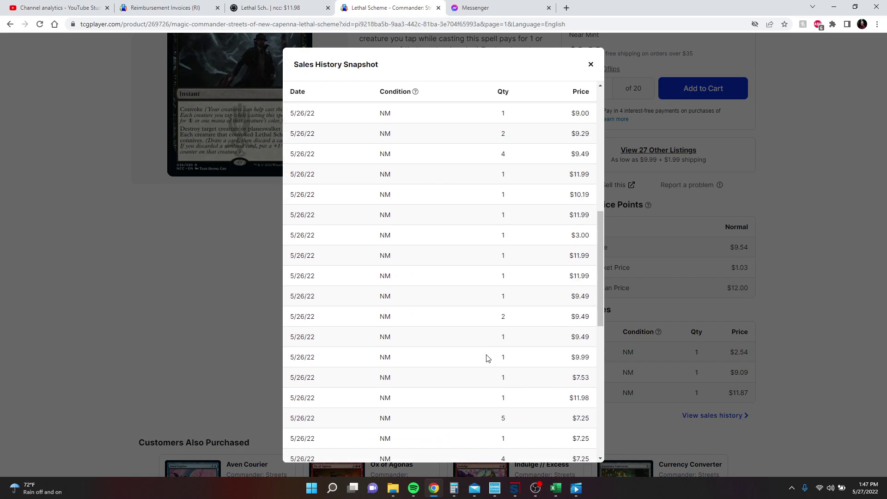
pyautogui.click(474, 445)
pyautogui.scroll(-8, 471, 361)
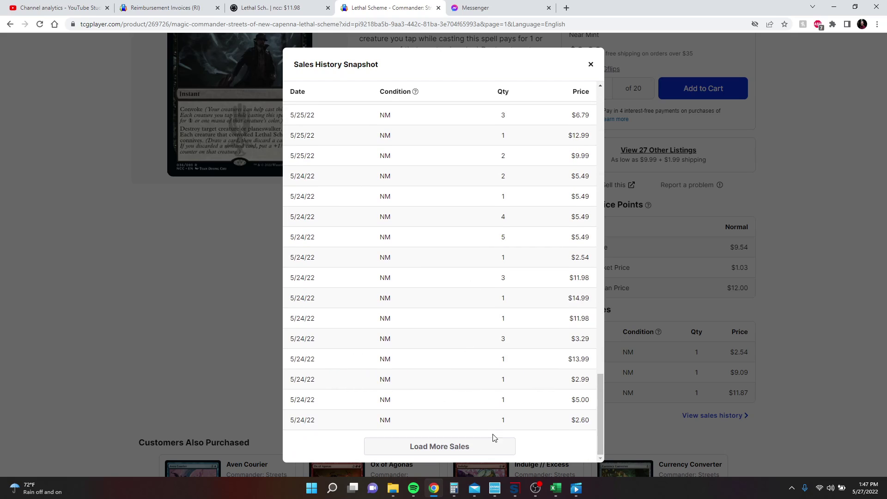
pyautogui.click(492, 443)
pyautogui.scroll(-5, 465, 322)
pyautogui.scroll(-5, 464, 370)
pyautogui.click(467, 445)
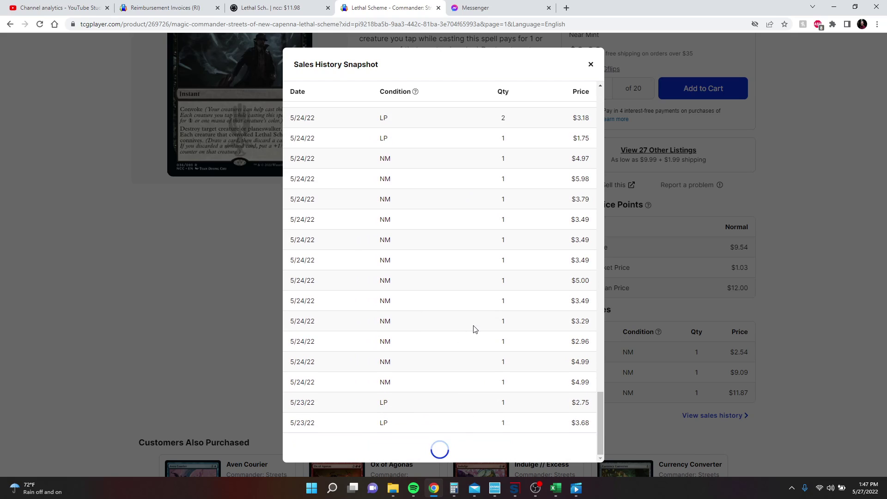
pyautogui.scroll(-8, 472, 352)
pyautogui.click(441, 447)
pyautogui.scroll(-8, 447, 382)
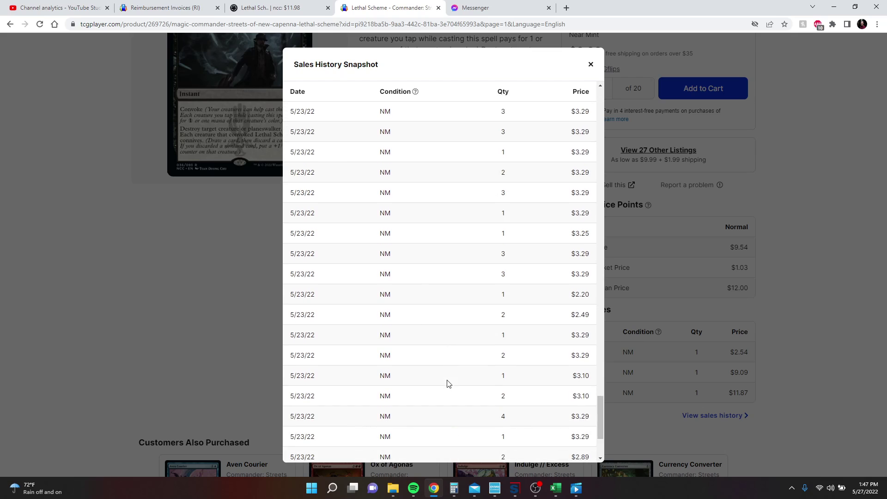
pyautogui.click(865, 491)
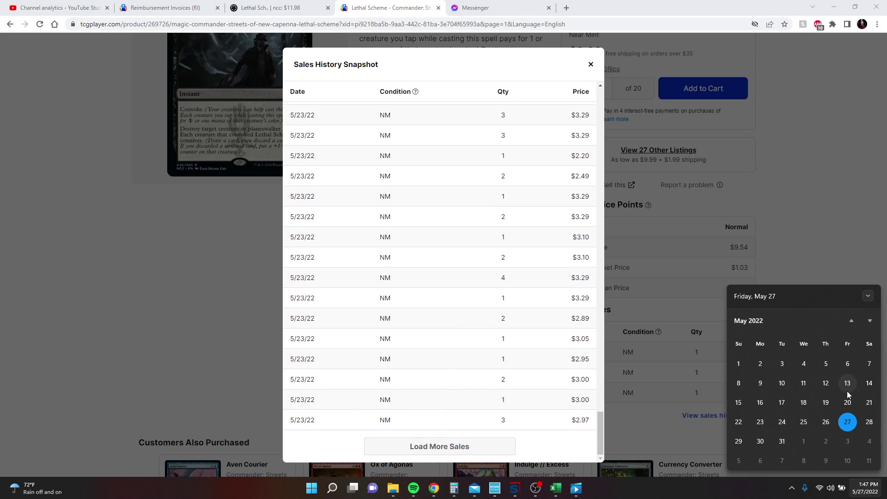
pyautogui.click(461, 448)
pyautogui.scroll(-6, 469, 422)
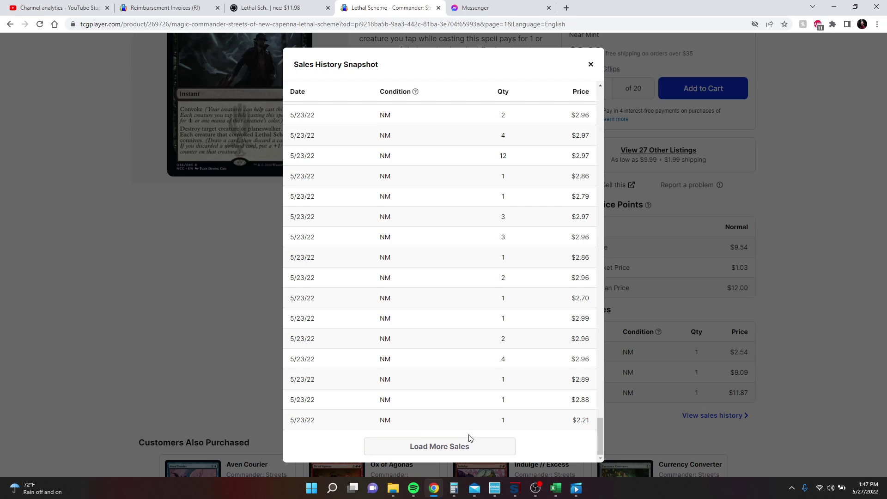
pyautogui.click(469, 445)
pyautogui.scroll(-6, 471, 443)
pyautogui.scroll(-2, 471, 443)
pyautogui.click(471, 444)
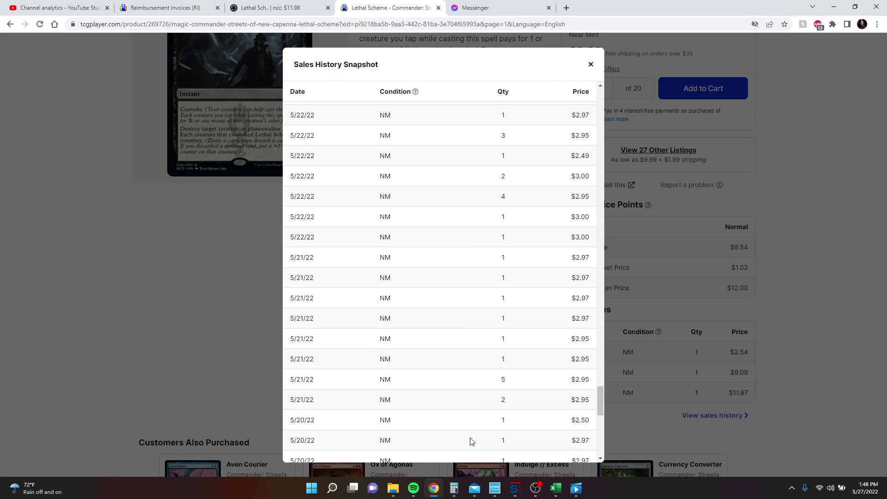
pyautogui.scroll(-5, 476, 447)
pyautogui.click(476, 447)
pyautogui.scroll(-5, 487, 428)
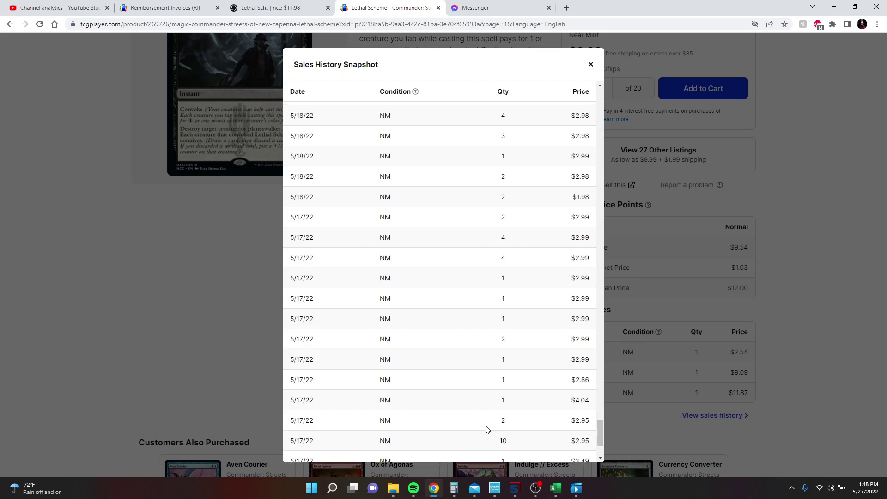
pyautogui.click(478, 445)
pyautogui.scroll(-5, 472, 402)
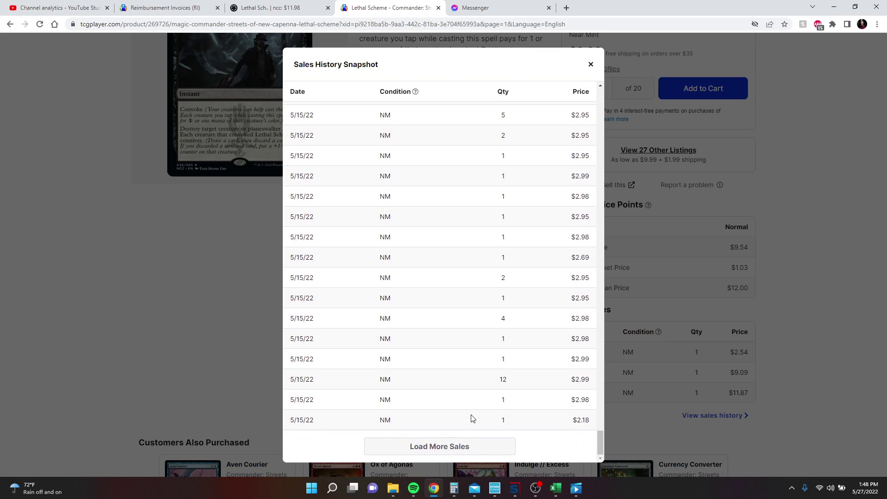
pyautogui.click(466, 446)
pyautogui.scroll(-5, 475, 398)
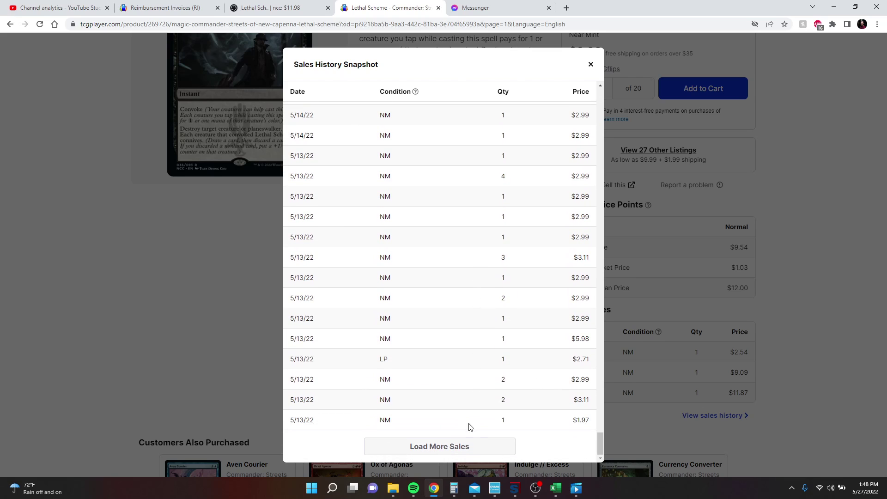
pyautogui.click(470, 446)
pyautogui.scroll(-6, 471, 439)
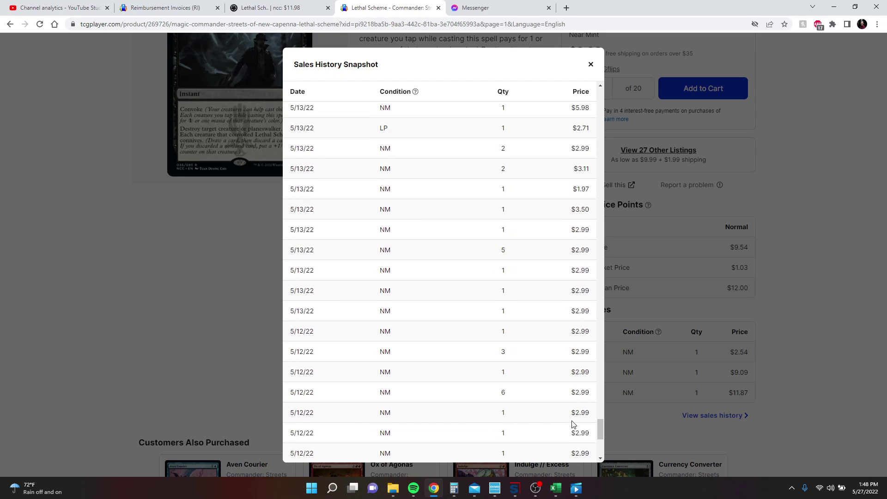
pyautogui.moveTo(600, 424); pyautogui.dragTo(596, 93)
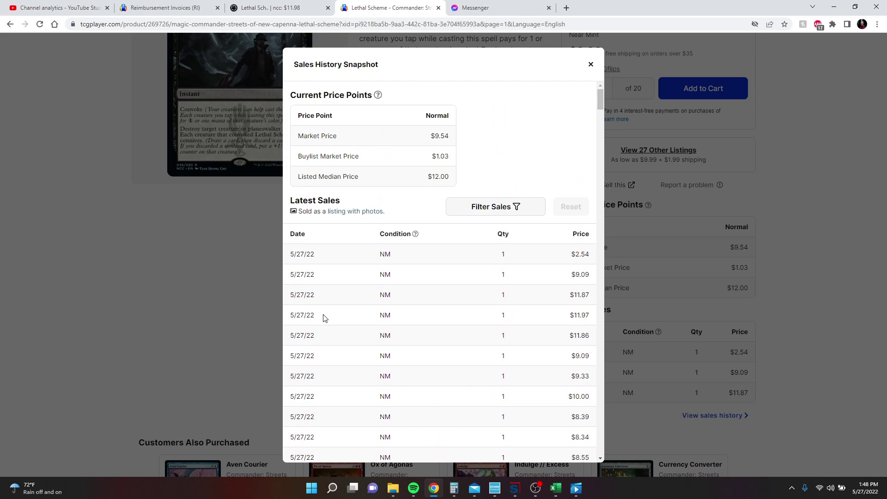
pyautogui.moveTo(287, 255); pyautogui.dragTo(593, 322)
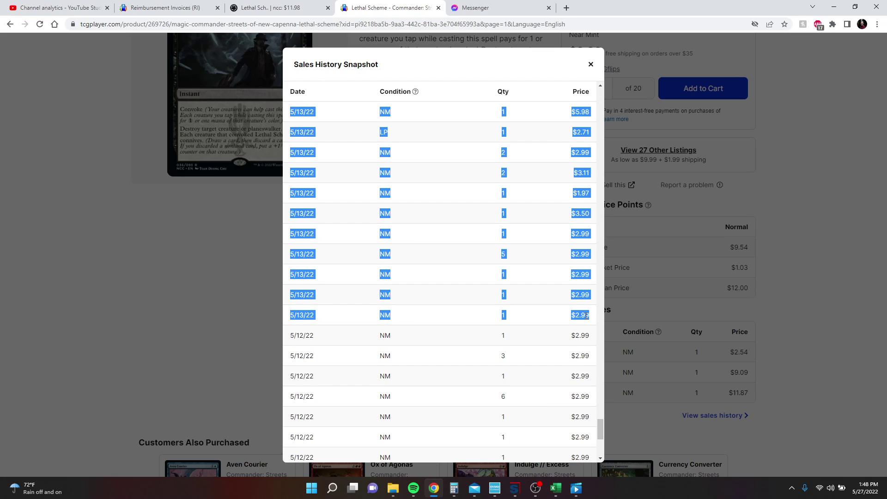
# Step: Copy the selected sales rows and paste them into Excel at A2, matching the sheet's formatting
pyautogui.rightClick(587, 316)
pyautogui.click(602, 323)
pyautogui.click(556, 488)
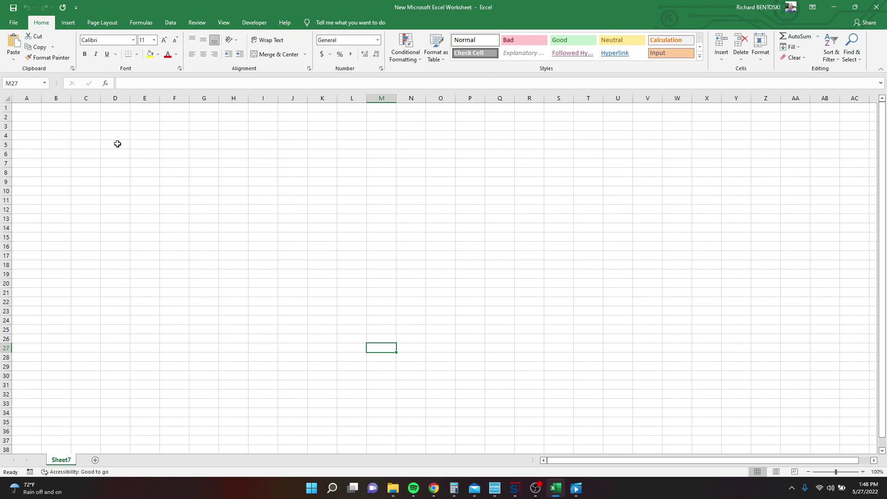
pyautogui.rightClick(27, 119)
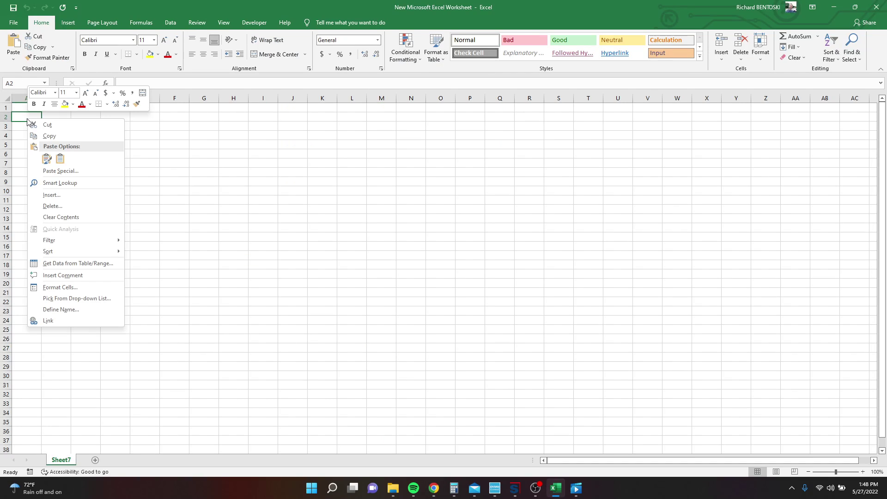
pyautogui.click(52, 154)
# Step: Run Text to Columns on column A to split the sales text into columns A–D
pyautogui.click(233, 181)
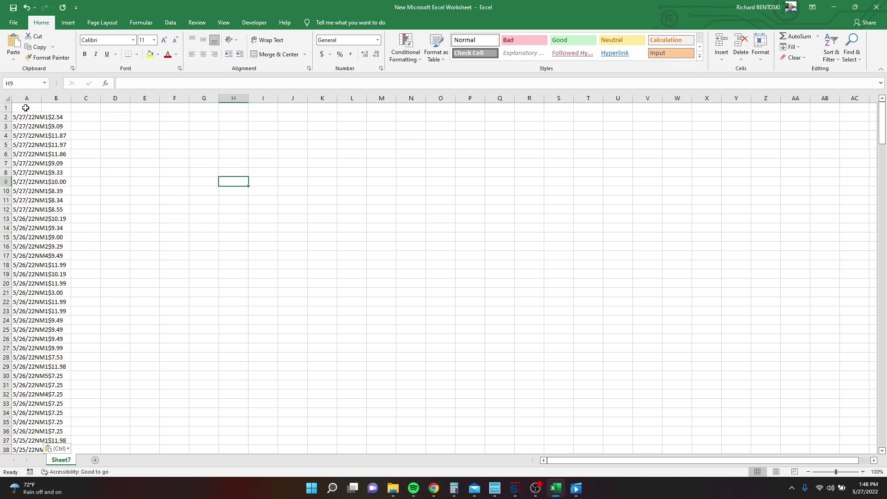
pyautogui.click(22, 116)
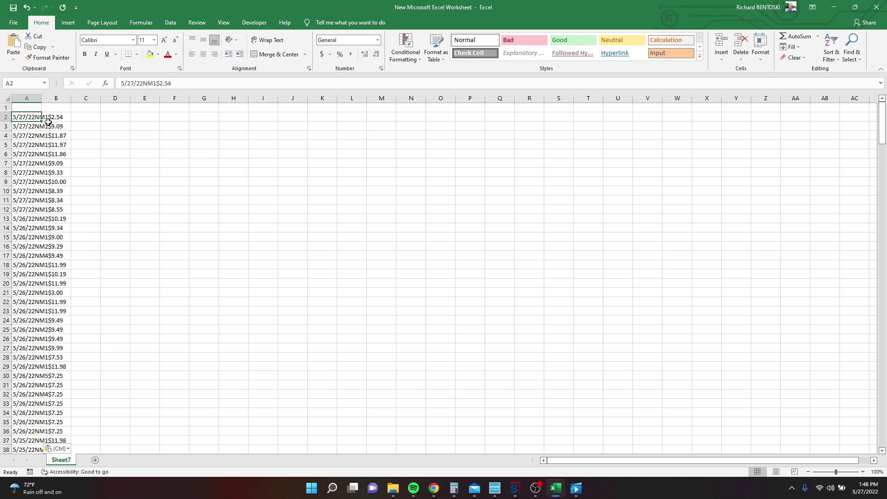
pyautogui.click(19, 98)
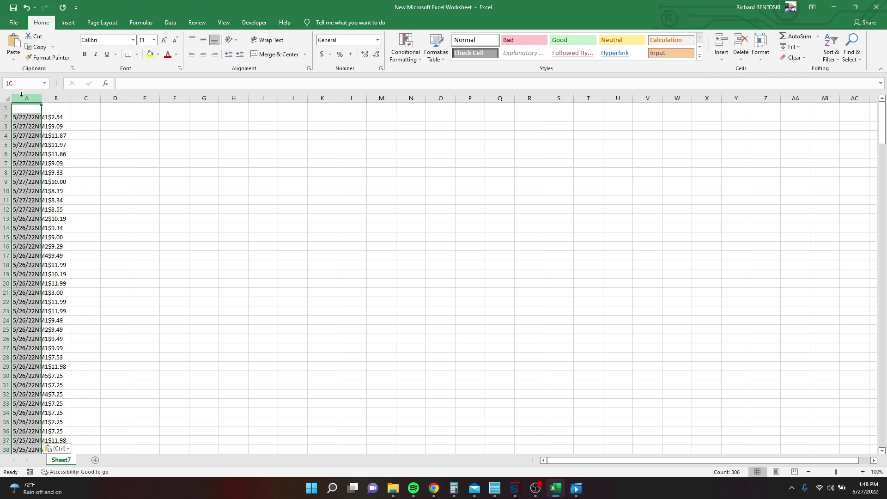
pyautogui.click(171, 23)
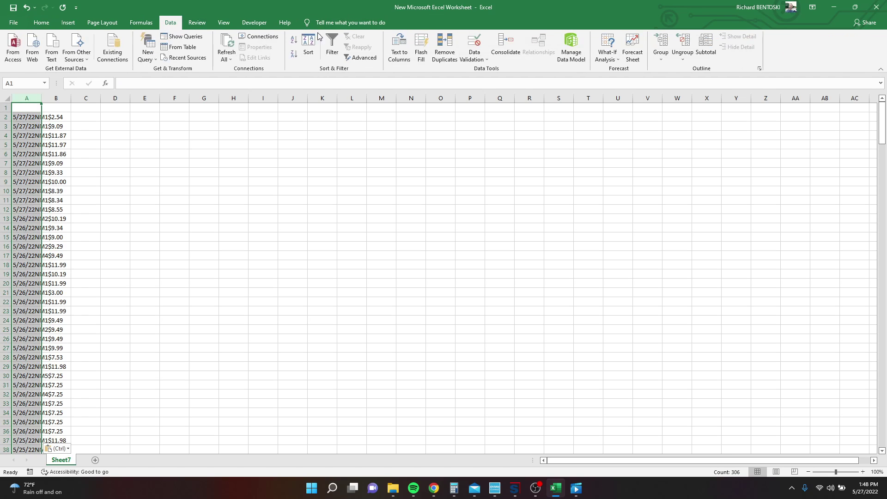
pyautogui.click(402, 51)
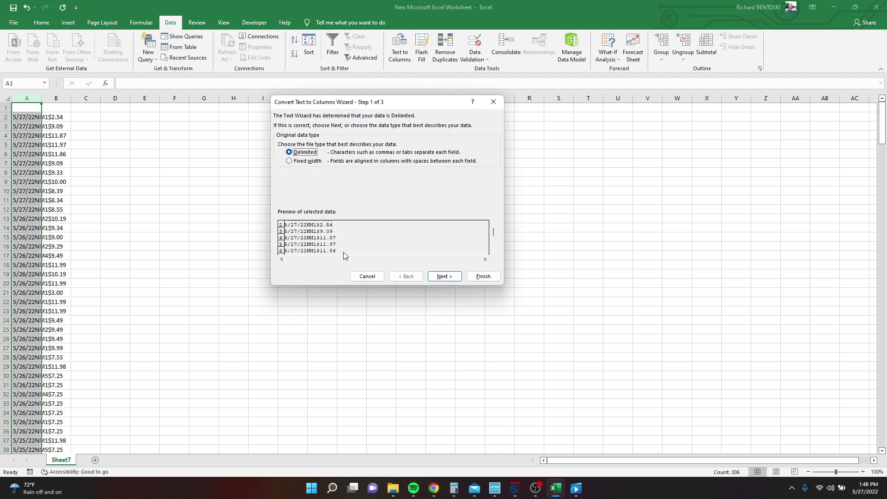
pyautogui.click(288, 161)
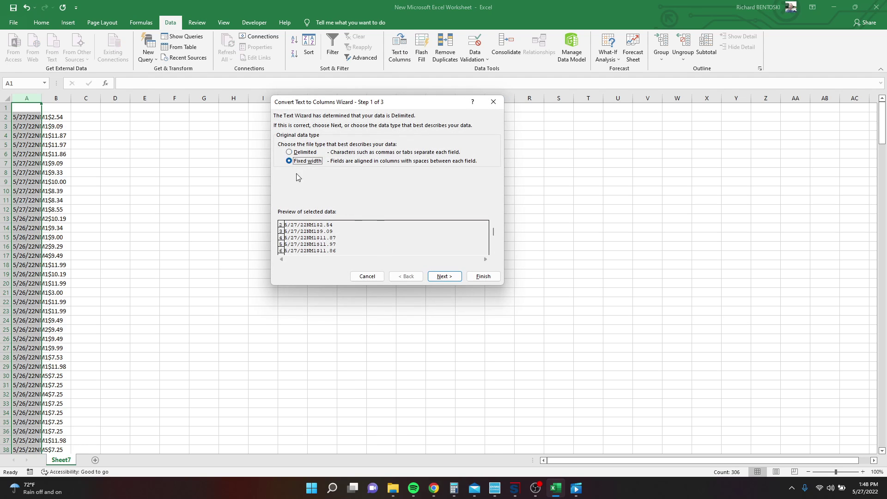
pyautogui.click(440, 276)
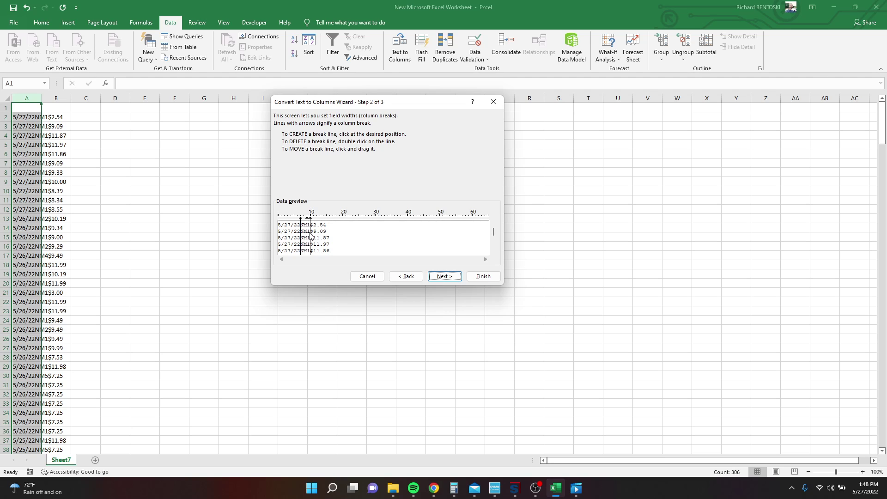
pyautogui.click(420, 275)
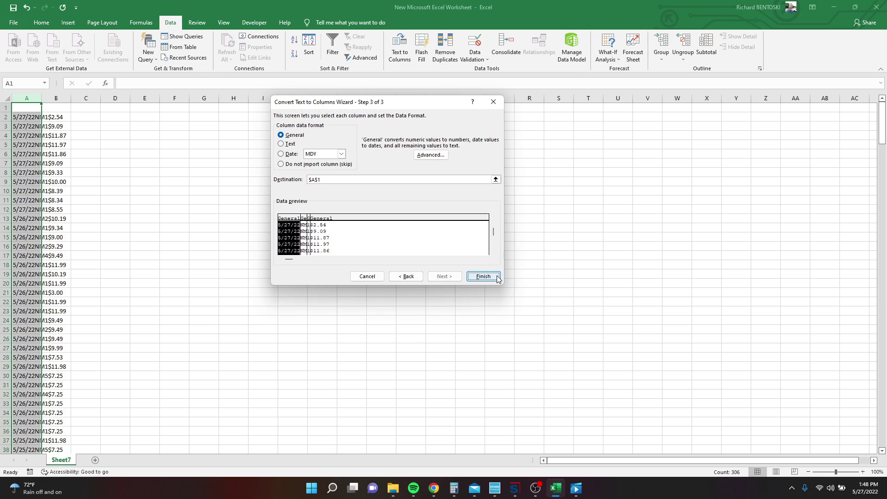
pyautogui.click(483, 276)
pyautogui.click(190, 209)
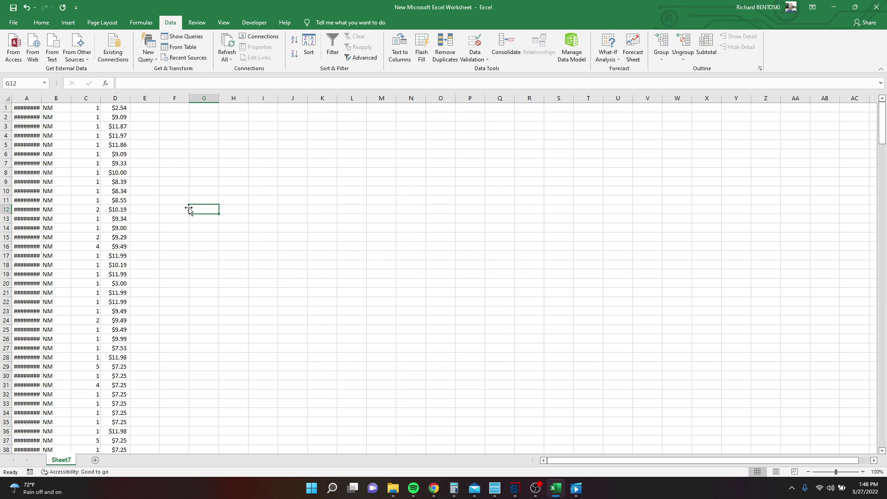
# Step: Widen column A to show full dates and insert a blank row above the data
pyautogui.doubleClick(40, 97)
pyautogui.click(6, 108)
pyautogui.rightClick(6, 107)
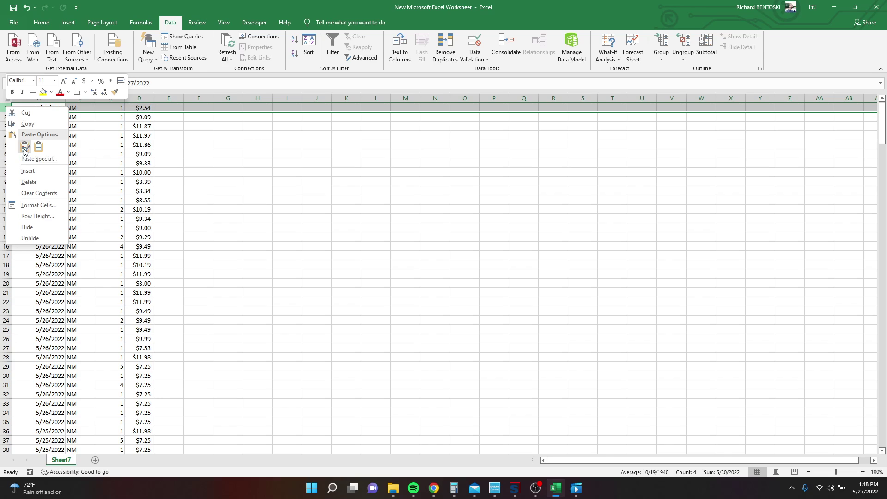
pyautogui.click(28, 171)
# Step: Enter the headers Date, Condition, QTY and Price in A1:D1
pyautogui.click(35, 109)
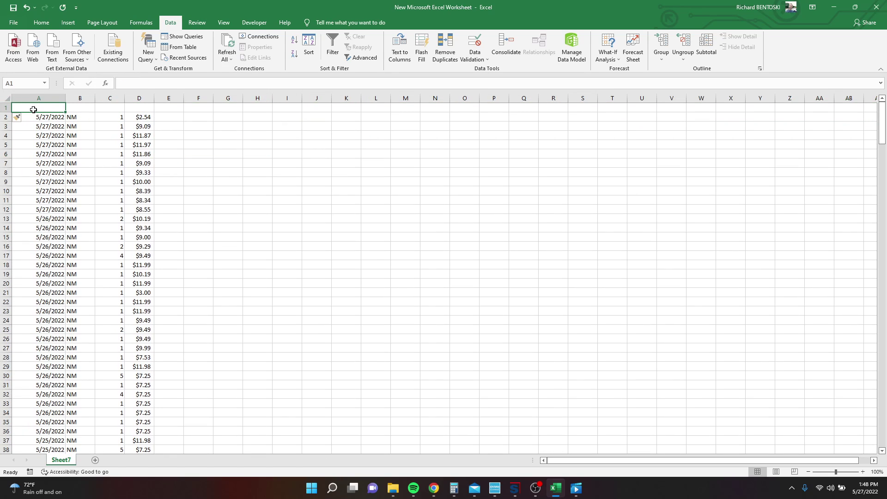
pyautogui.write('Daet')
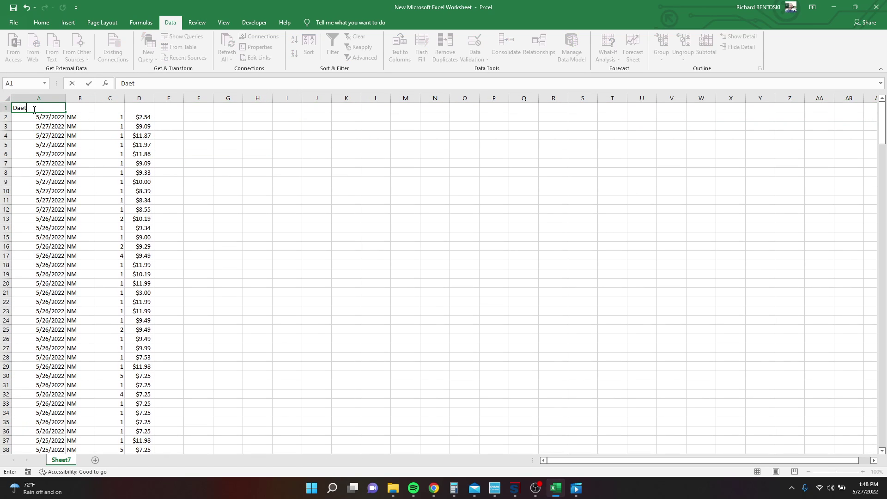
pyautogui.press('Tab')
pyautogui.write('Q')
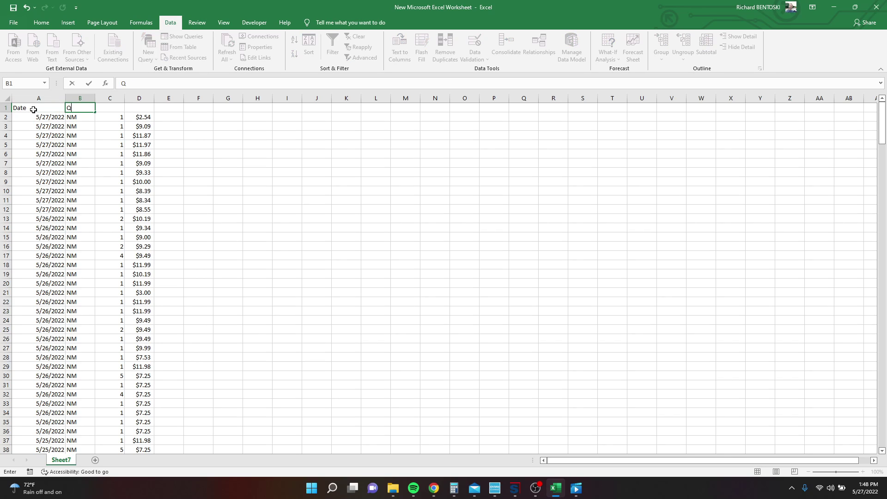
pyautogui.write('ondition')
pyautogui.press('Tab')
pyautogui.write('Q')
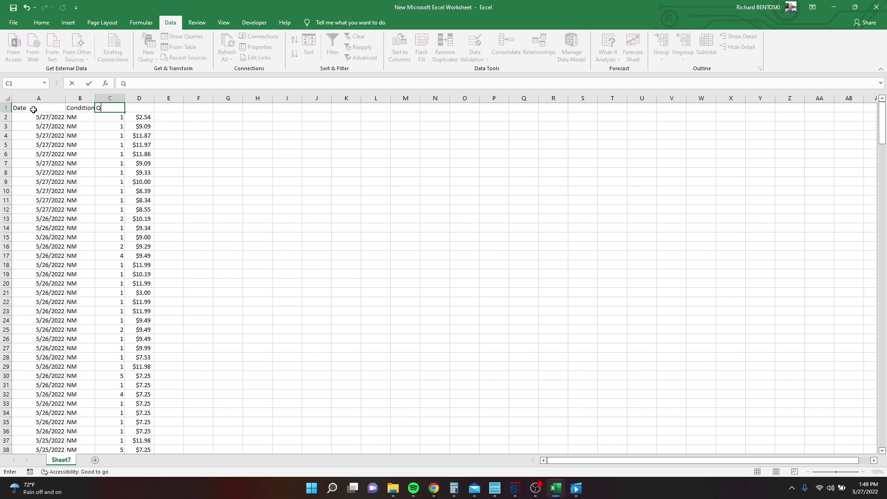
pyautogui.write('TY')
pyautogui.press('Tab')
pyautogui.write('PR')
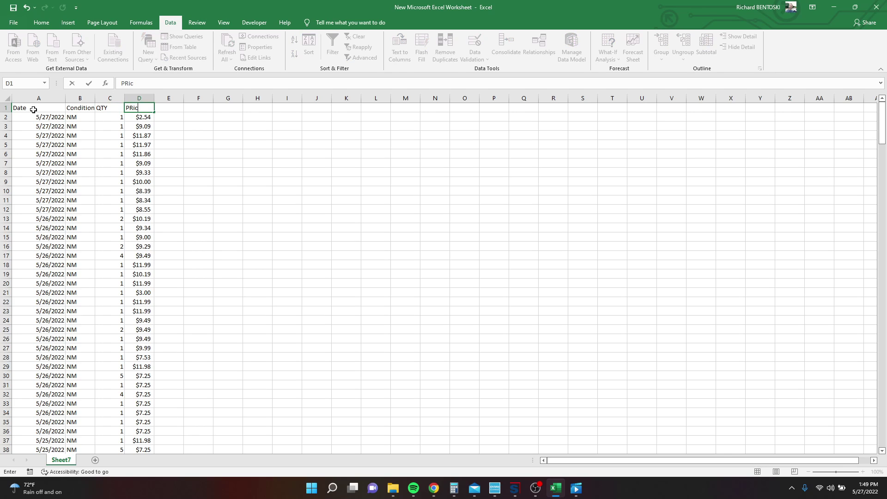
pyautogui.write('ice')
pyautogui.press('Return')
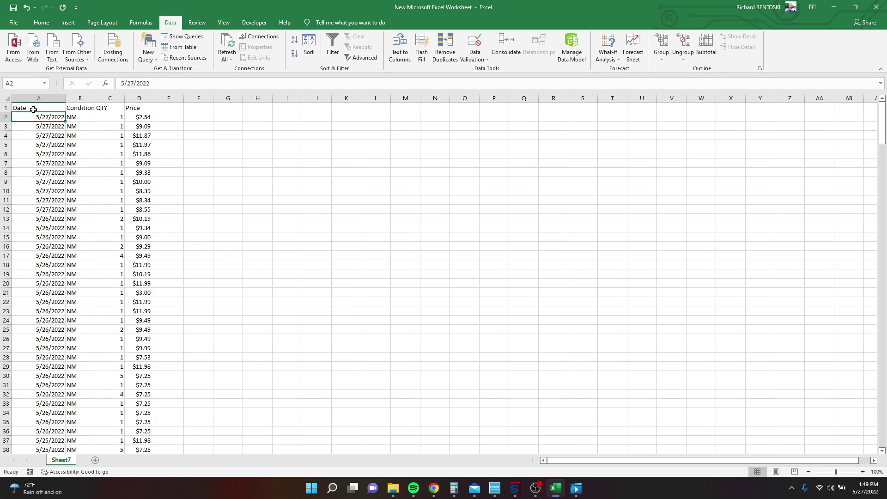
# Step: Add a Sum of Sales header in E1, then clear it again
pyautogui.click(180, 106)
pyautogui.write('Sum of Sales')
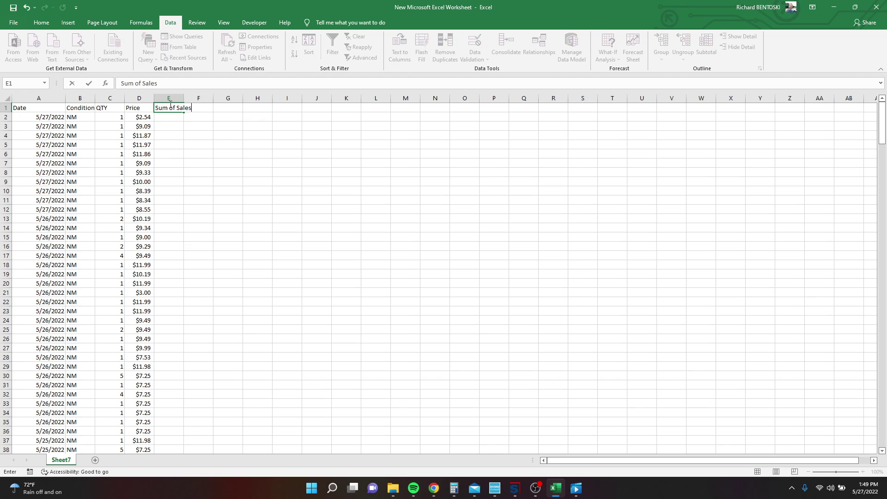
pyautogui.press('Return')
pyautogui.click(171, 104)
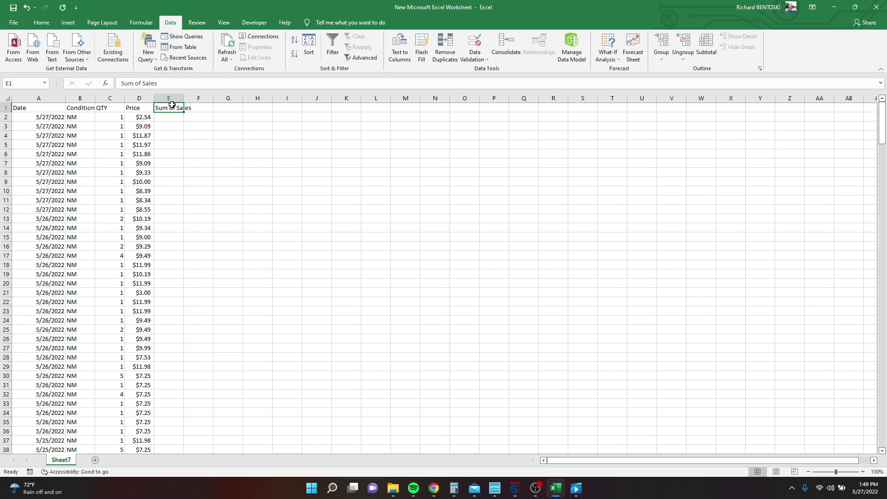
pyautogui.press('Delete')
pyautogui.click(218, 144)
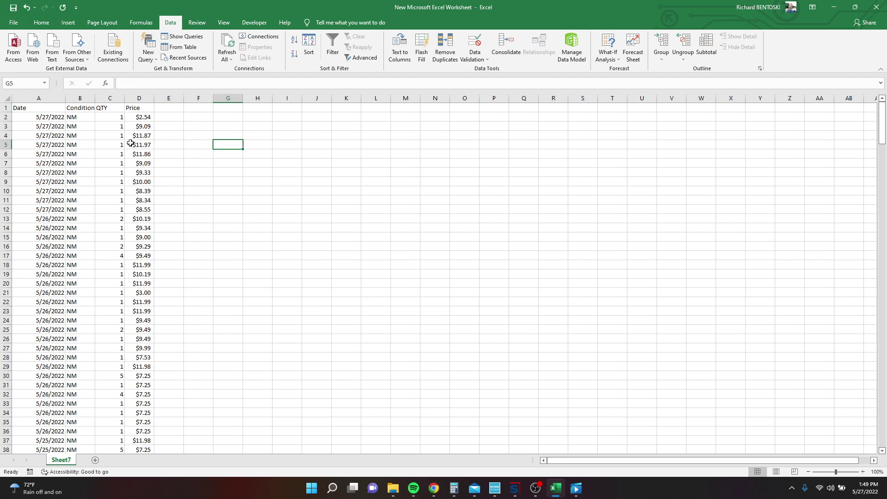
# Step: Correct the broken condition entry in B49 to NM
pyautogui.click(88, 143)
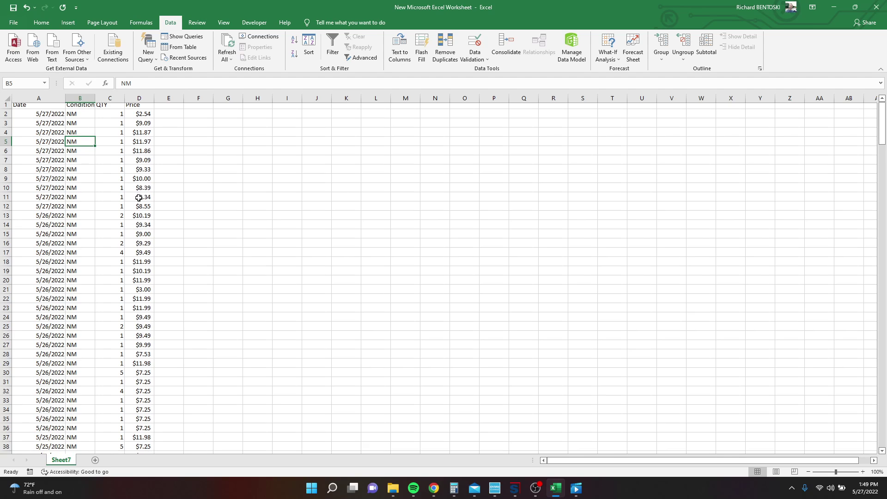
pyautogui.scroll(-8, 139, 198)
pyautogui.scroll(-3, 138, 199)
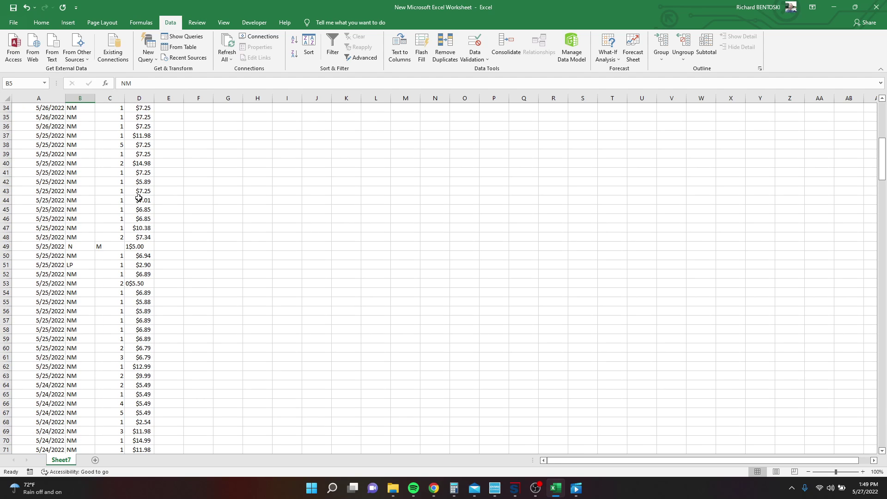
pyautogui.click(79, 250)
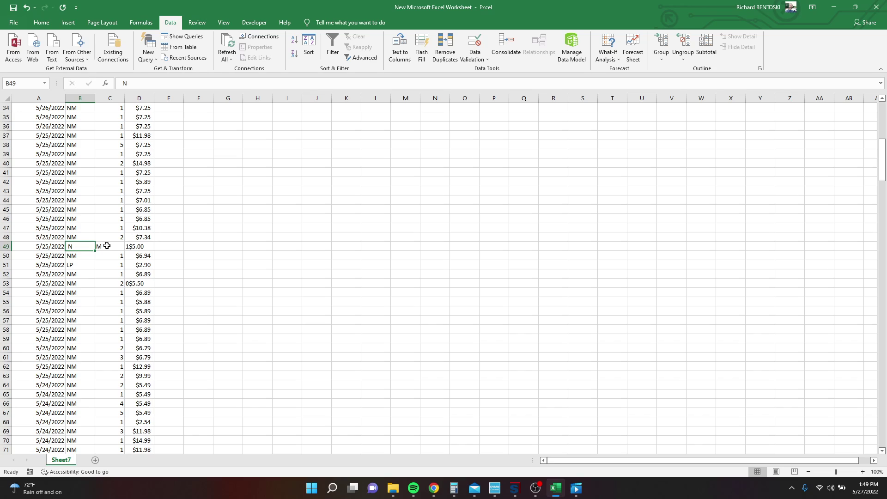
pyautogui.write('NM')
pyautogui.click(107, 246)
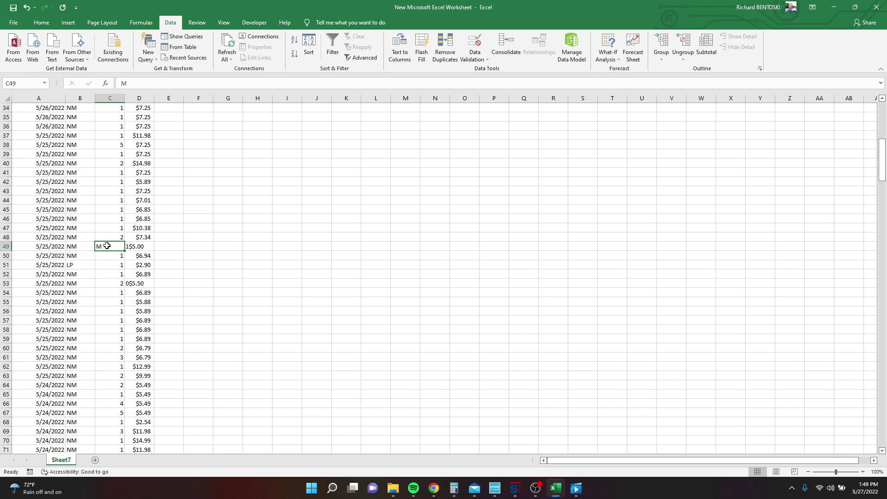
# Step: Apply accounting dollar format to the price column D
pyautogui.click(143, 98)
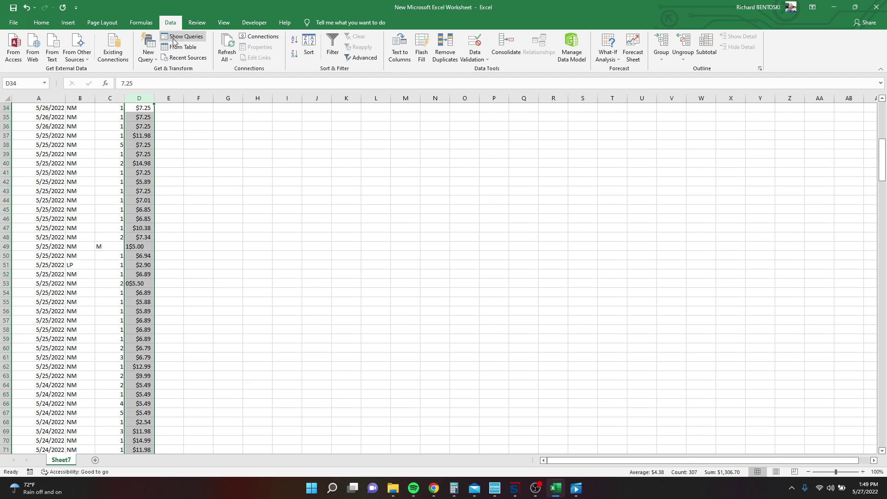
pyautogui.click(41, 23)
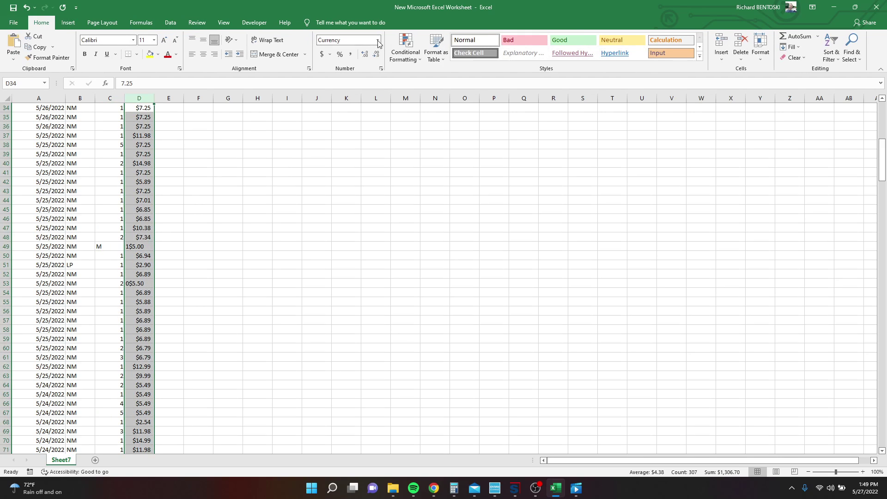
pyautogui.click(321, 54)
pyautogui.click(294, 183)
# Step: Fix row 49 to quantity 1 at price 5, and row 53 to quantity 20 at 5.5
pyautogui.click(147, 248)
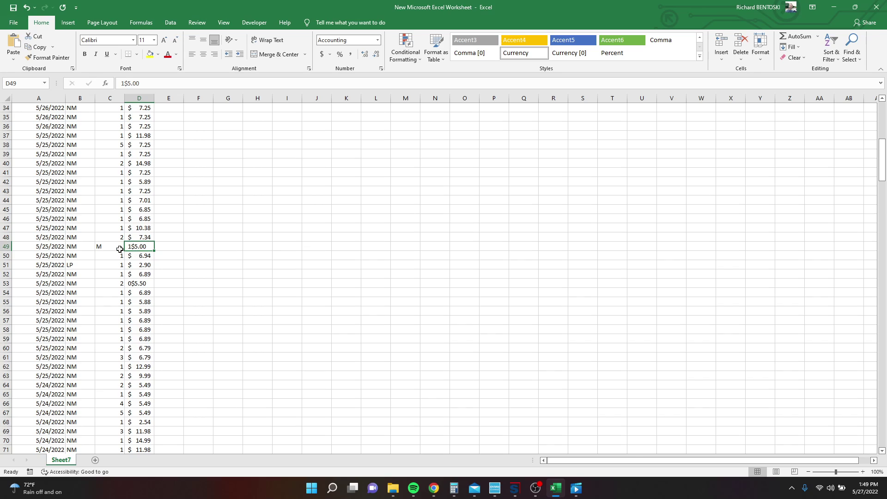
pyautogui.click(112, 247)
pyautogui.write('1')
pyautogui.press('Tab')
pyautogui.write('5')
pyautogui.press('Return')
pyautogui.press('Return')
pyautogui.press('Return')
pyautogui.press('Return')
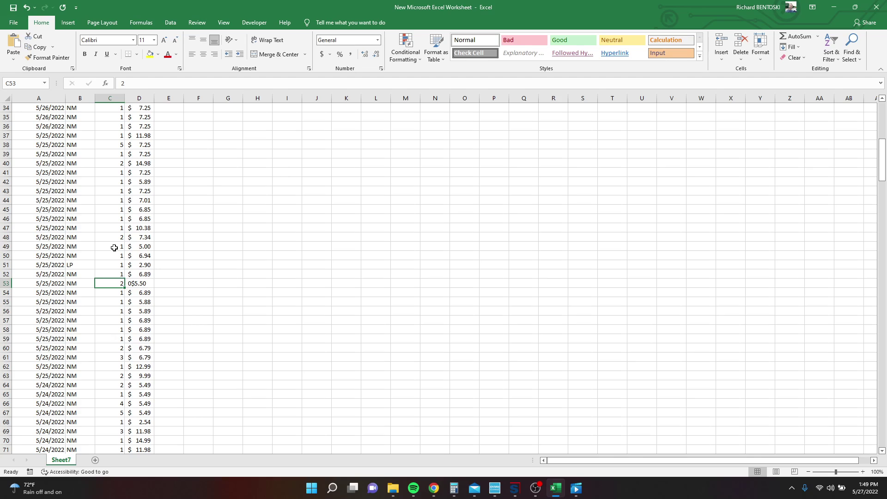
pyautogui.write('20')
pyautogui.press('Tab')
pyautogui.write('5.5')
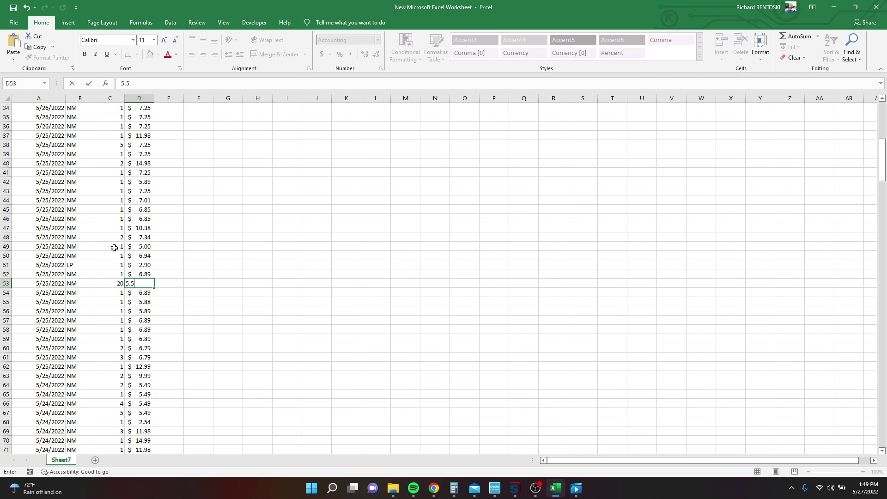
pyautogui.press('Return')
# Step: Fix row 157 to read NM, quantity 1, price 2.55
pyautogui.scroll(-11, 115, 249)
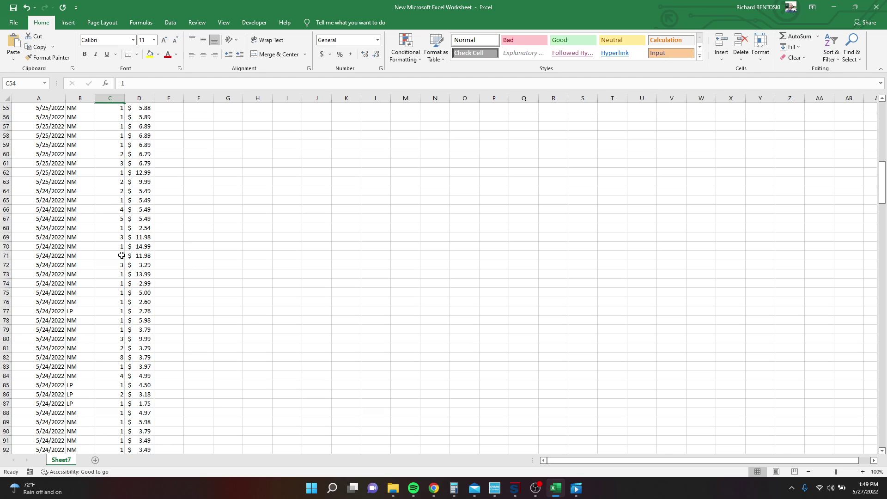
pyautogui.scroll(-18, 121, 256)
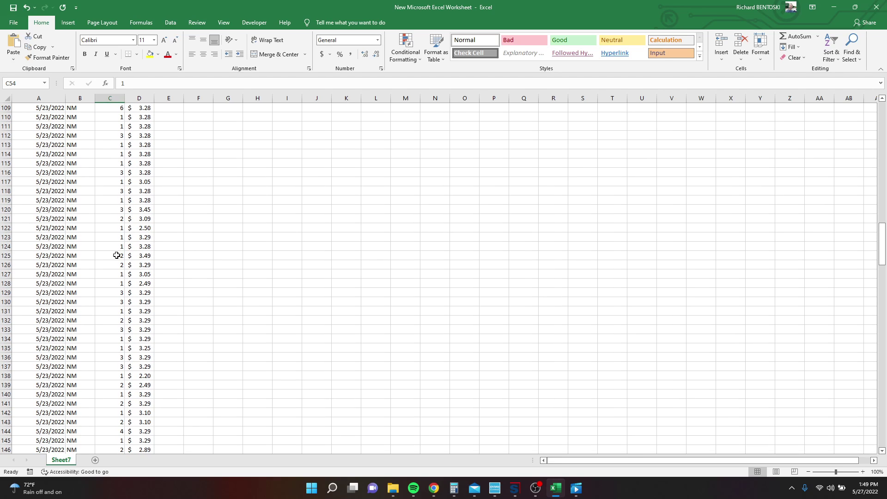
pyautogui.scroll(-7, 116, 256)
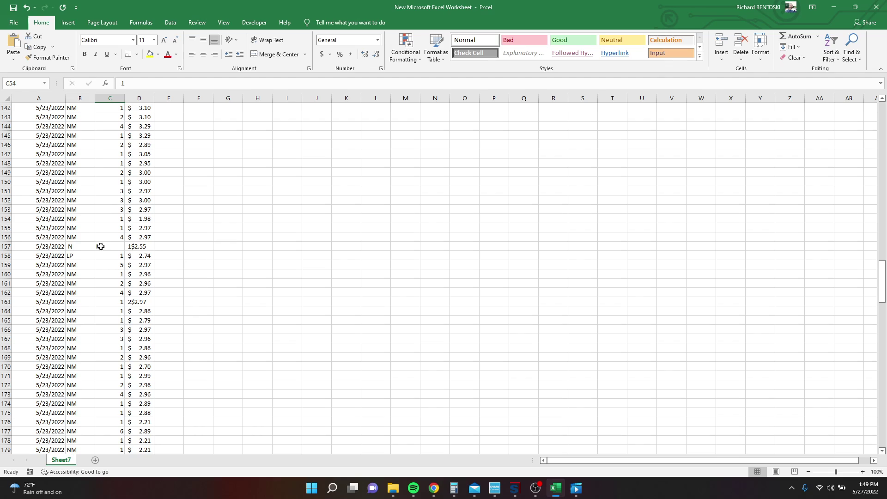
pyautogui.click(87, 246)
pyautogui.write('NM')
pyautogui.press('Tab')
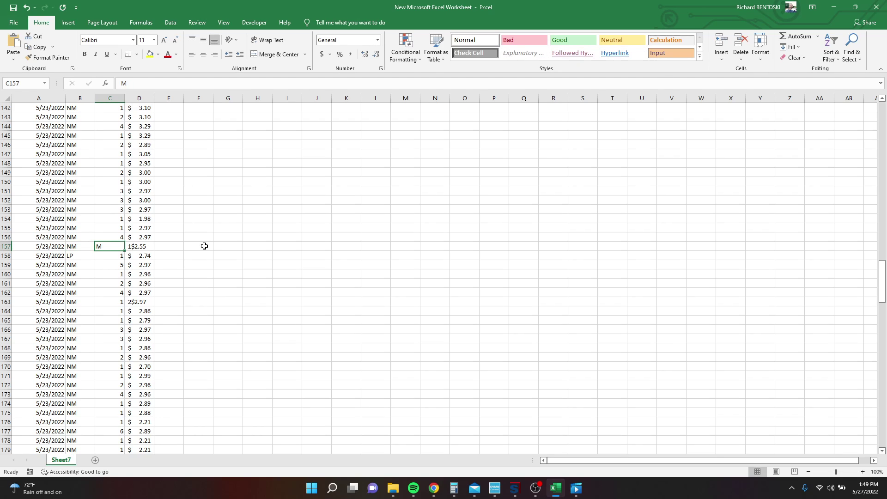
pyautogui.write('1')
pyautogui.press('Tab')
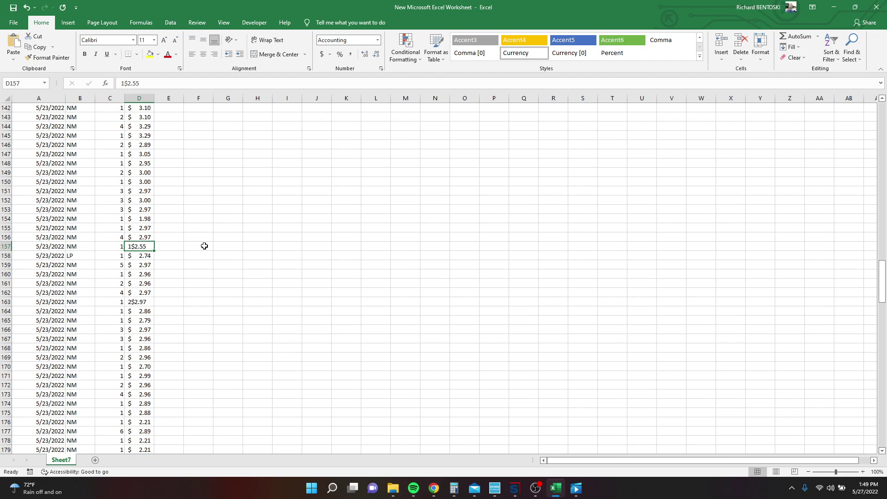
pyautogui.write('2.55')
pyautogui.press('Return')
pyautogui.press('Tab')
pyautogui.press('Tab')
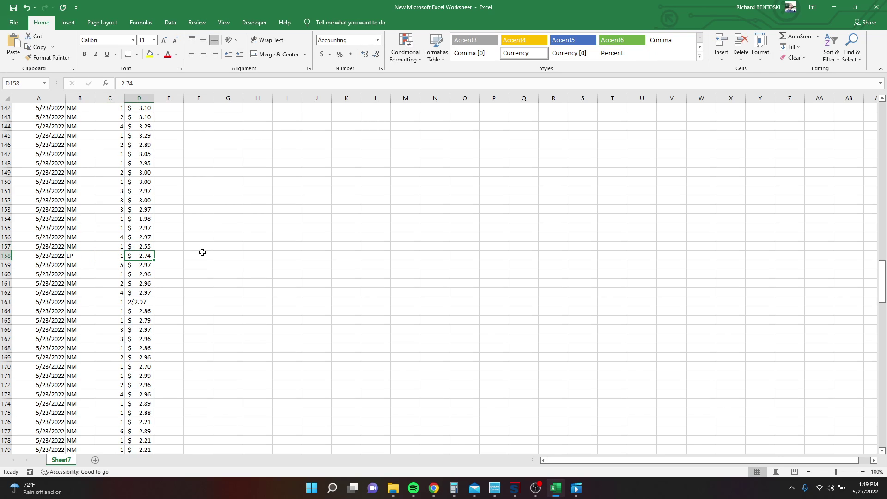
# Step: Fix row 163 to quantity 12 at price 2.97
pyautogui.click(112, 305)
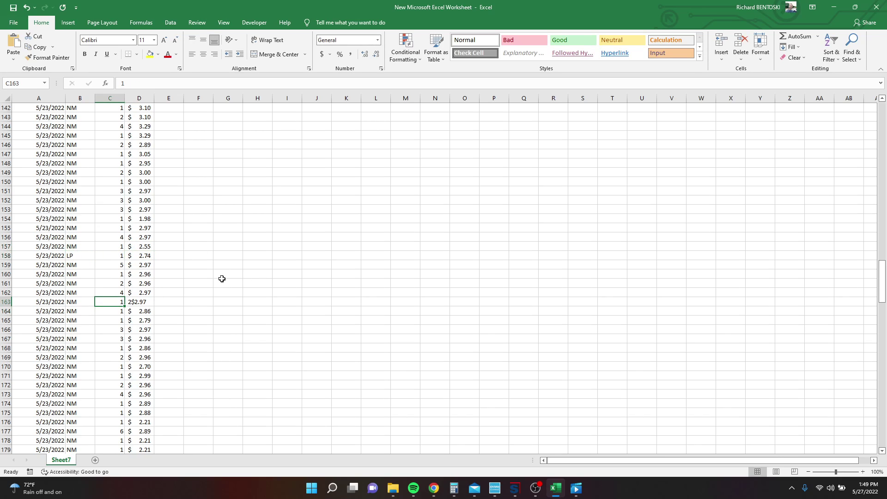
pyautogui.write('12')
pyautogui.press('Tab')
pyautogui.write('2.97')
pyautogui.press('Return')
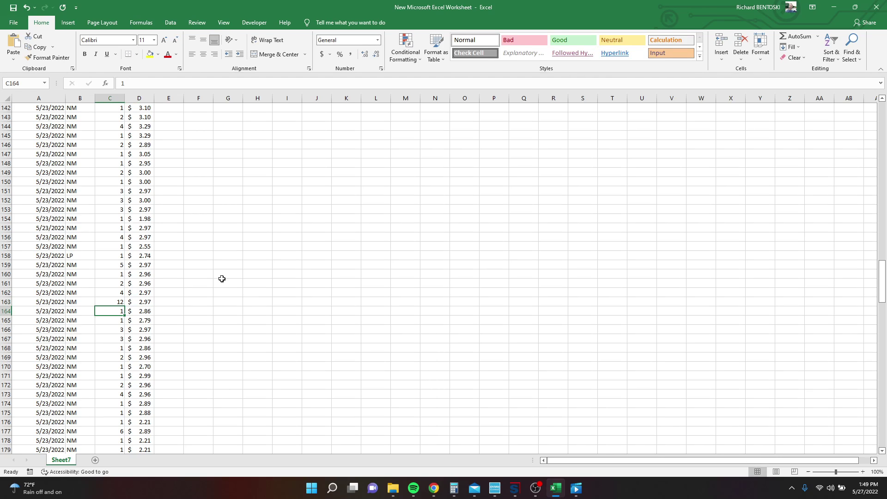
# Step: Set row 208 to quantity 73 at 2.98 and row 220 to quantity 11
pyautogui.scroll(-12, 222, 278)
pyautogui.scroll(-3, 223, 278)
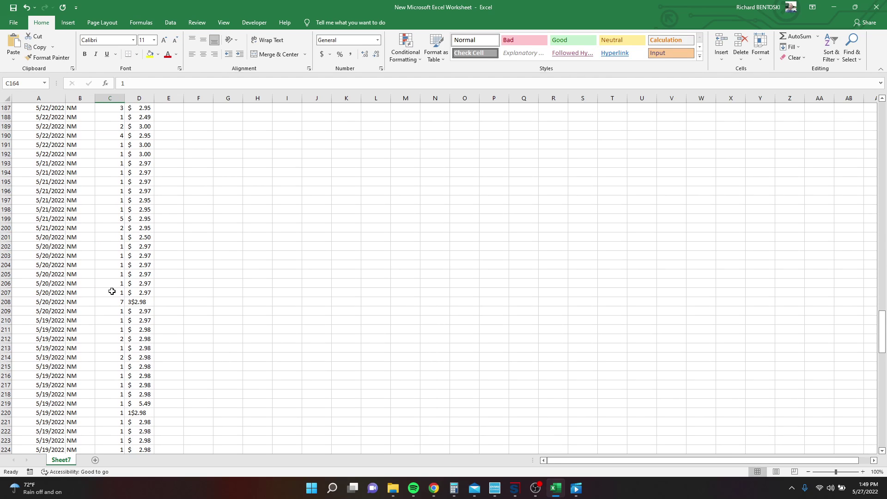
pyautogui.click(113, 302)
pyautogui.write('73')
pyautogui.press('Tab')
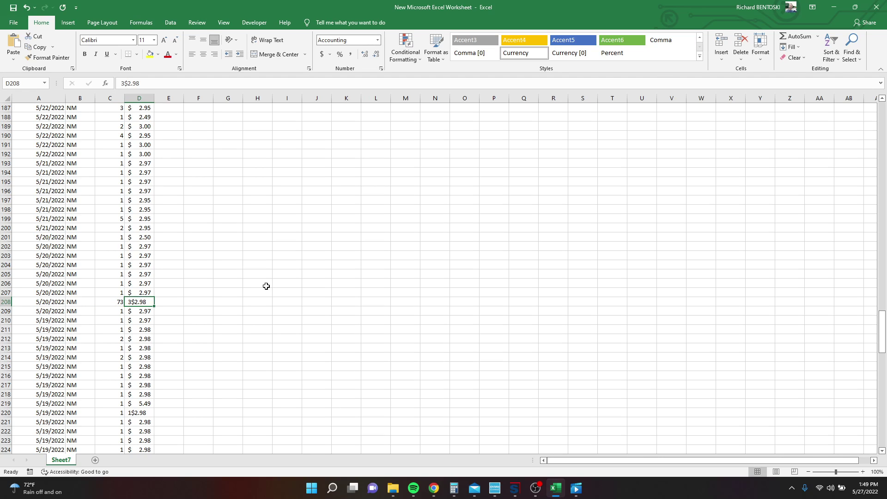
pyautogui.write('2.98')
pyautogui.press('Return')
pyautogui.scroll(-4, 267, 291)
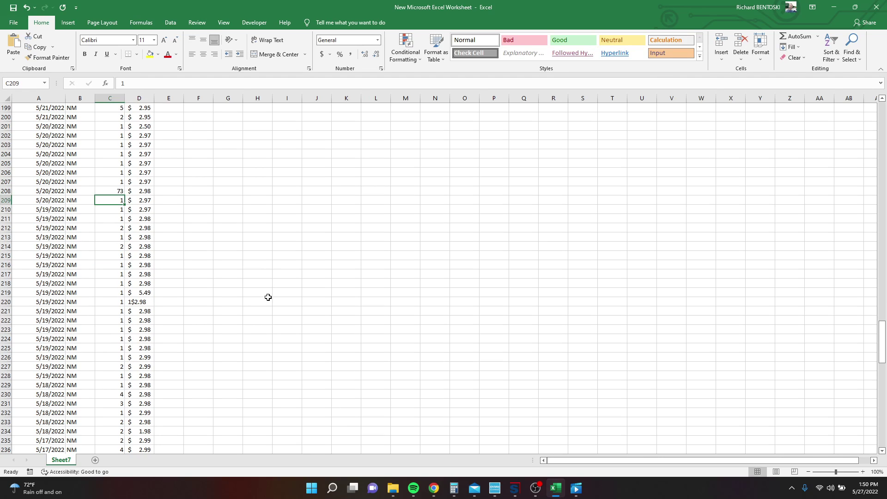
pyautogui.click(100, 304)
pyautogui.write('11')
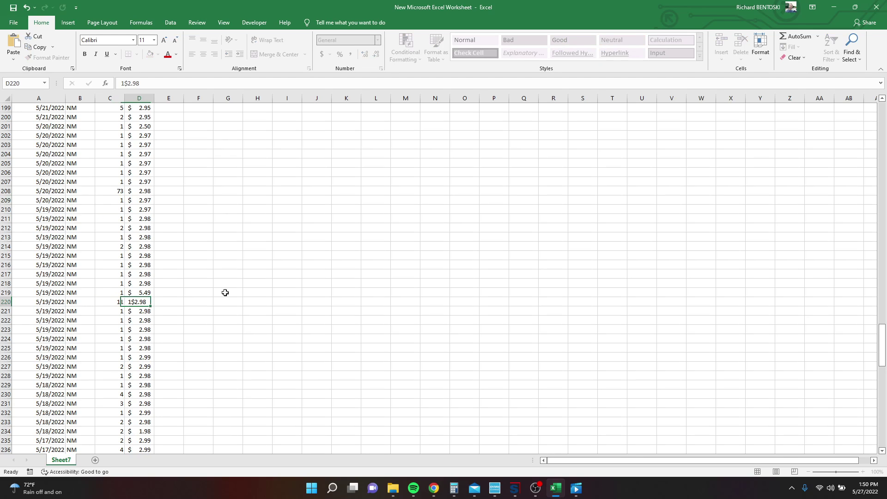
pyautogui.press('Return')
# Step: Set row 246 to quantity 10 at 2.95 and row 274 to quantity 12
pyautogui.scroll(-10, 225, 292)
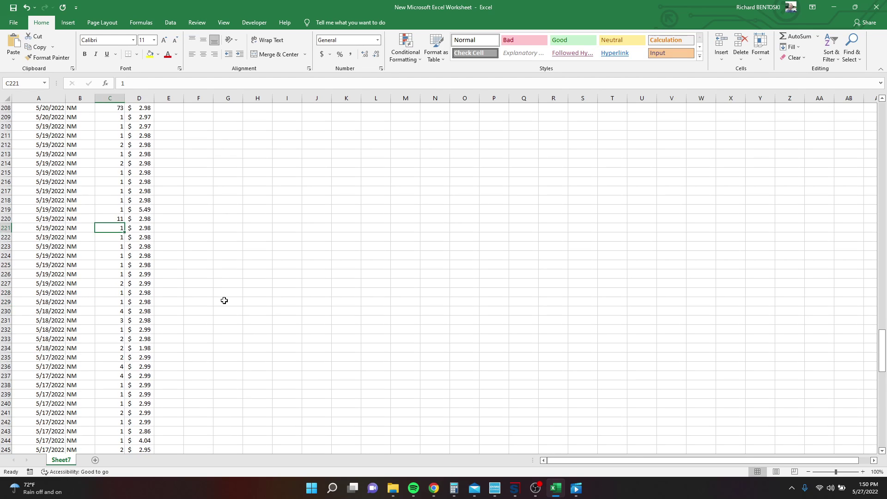
pyautogui.click(104, 266)
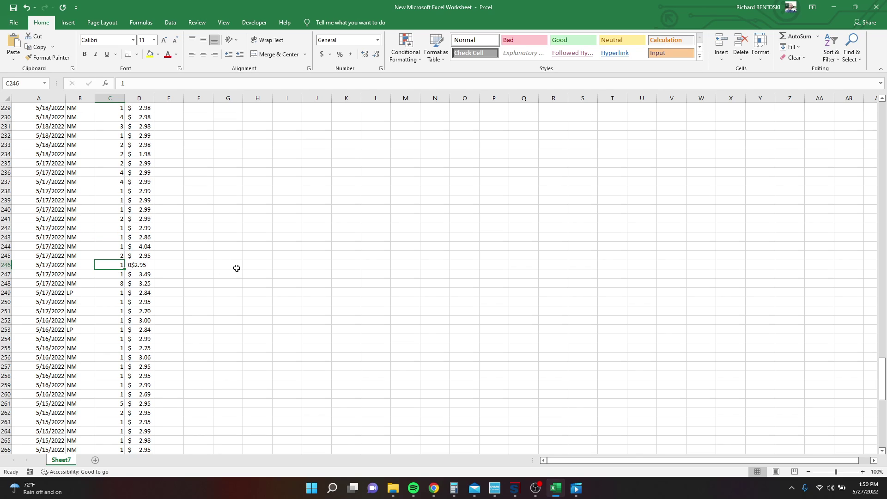
pyautogui.write('10')
pyautogui.press('Tab')
pyautogui.write('2.')
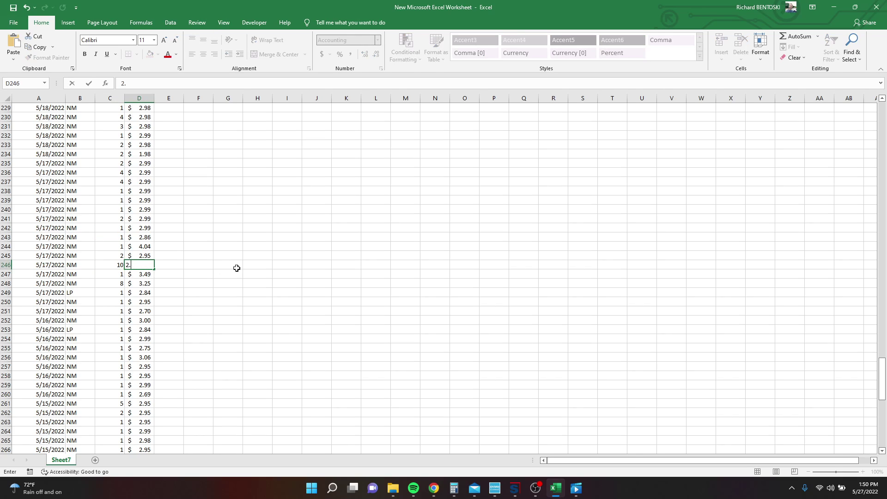
pyautogui.write('95')
pyautogui.press('Return')
pyautogui.scroll(-8, 236, 272)
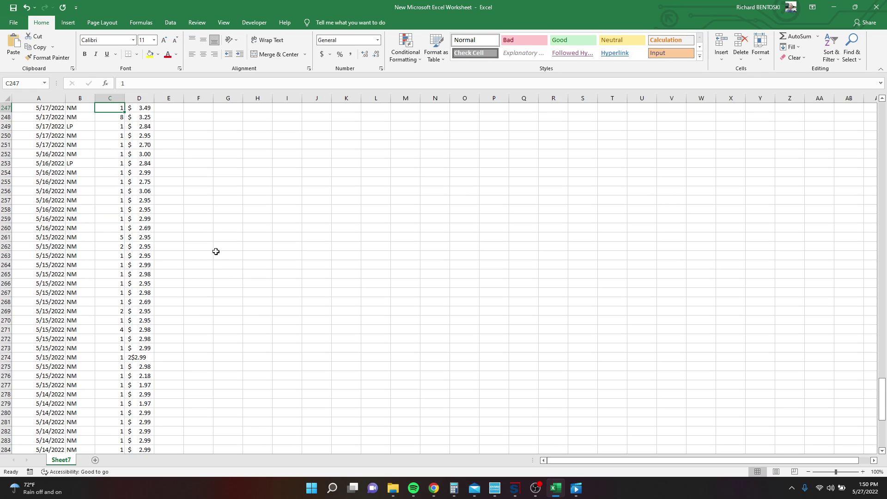
pyautogui.click(118, 302)
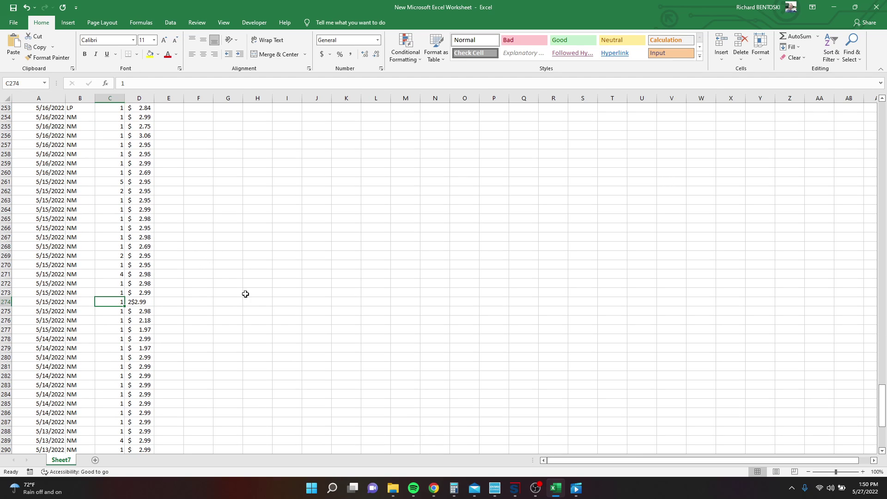
pyautogui.write('12')
pyautogui.press('Tab')
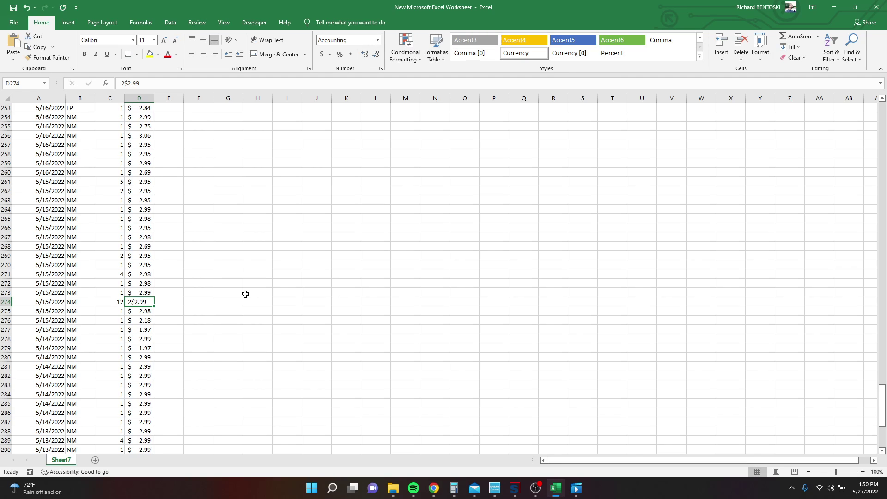
pyautogui.press('Escape')
pyautogui.press('Left')
pyautogui.press('Down')
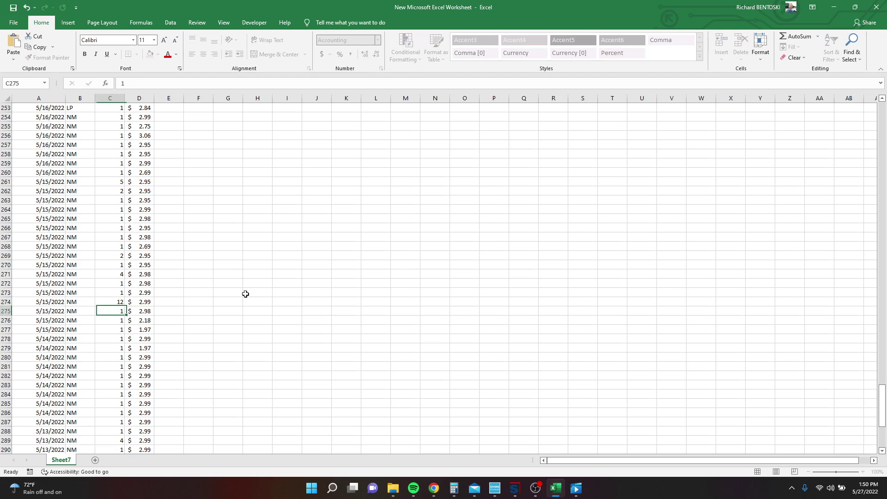
pyautogui.scroll(-4, 250, 294)
pyautogui.scroll(-3, 250, 294)
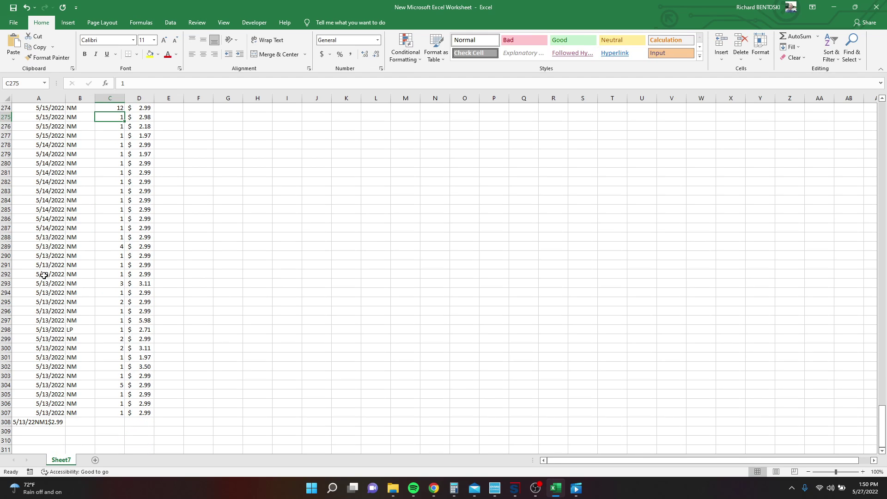
pyautogui.scroll(-1, 46, 274)
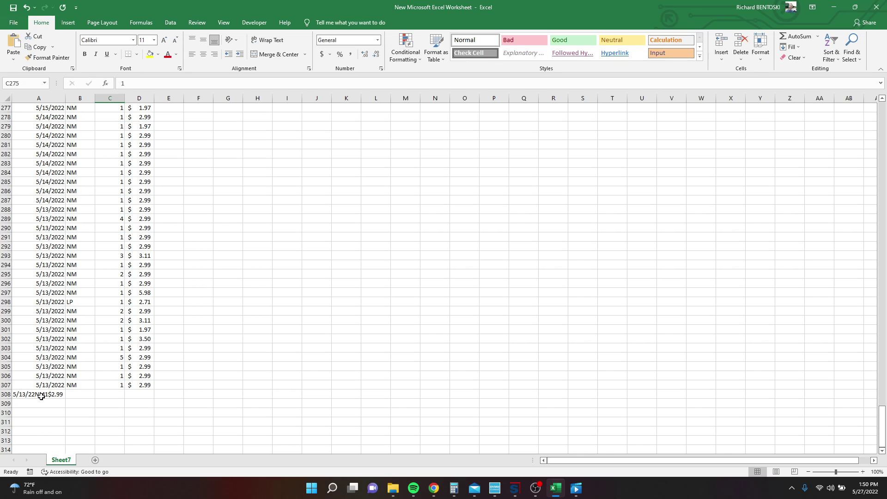
# Step: Enter price 2.99, quantity 1 and condition NM in row 308
pyautogui.scroll(-2, 344, 378)
pyautogui.click(143, 338)
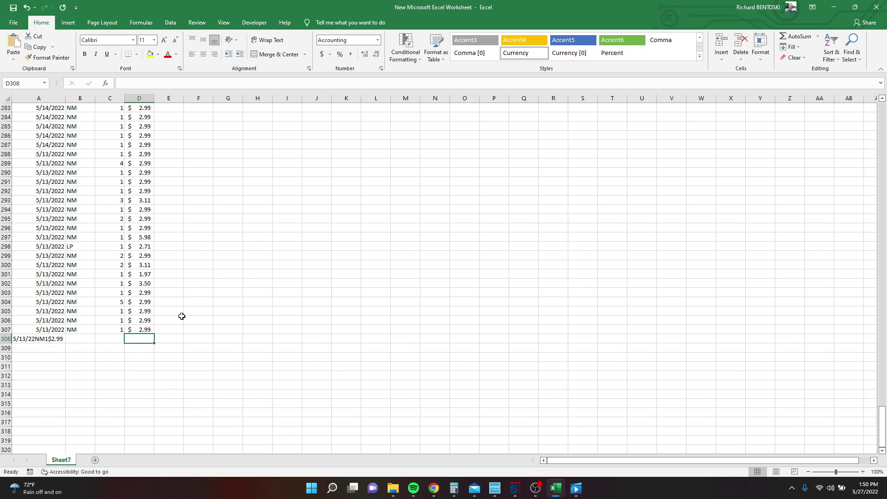
pyautogui.write('2.99')
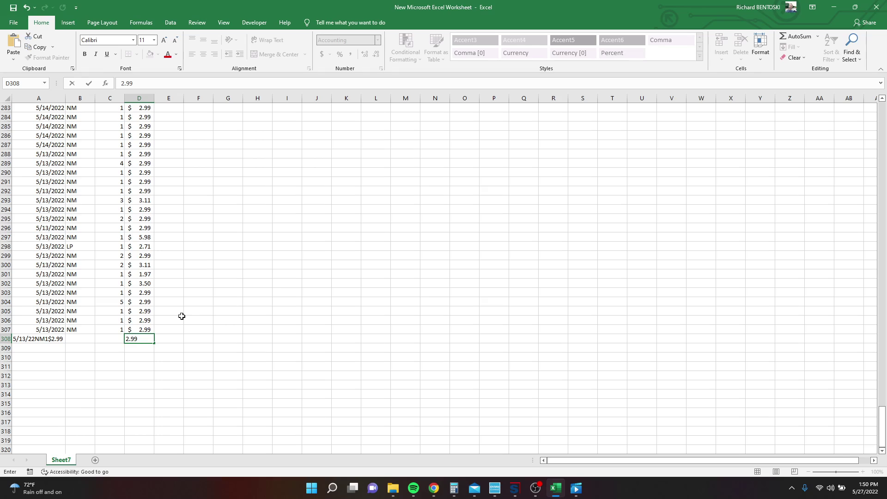
pyautogui.press('Left')
pyautogui.write('1')
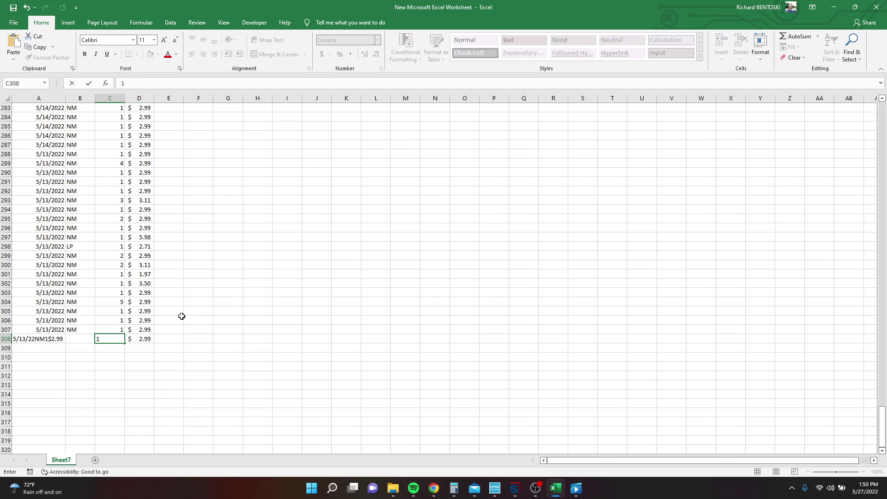
pyautogui.press('Left')
pyautogui.write('nM')
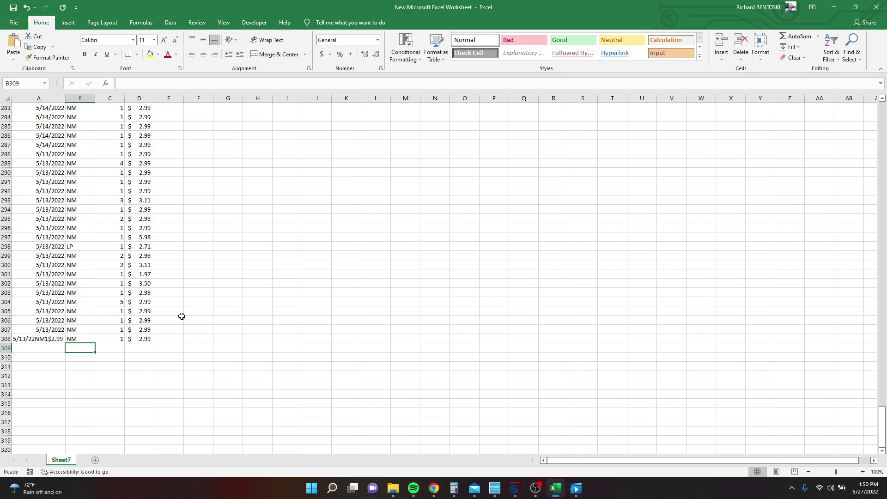
pyautogui.press('Up')
pyautogui.press('Left')
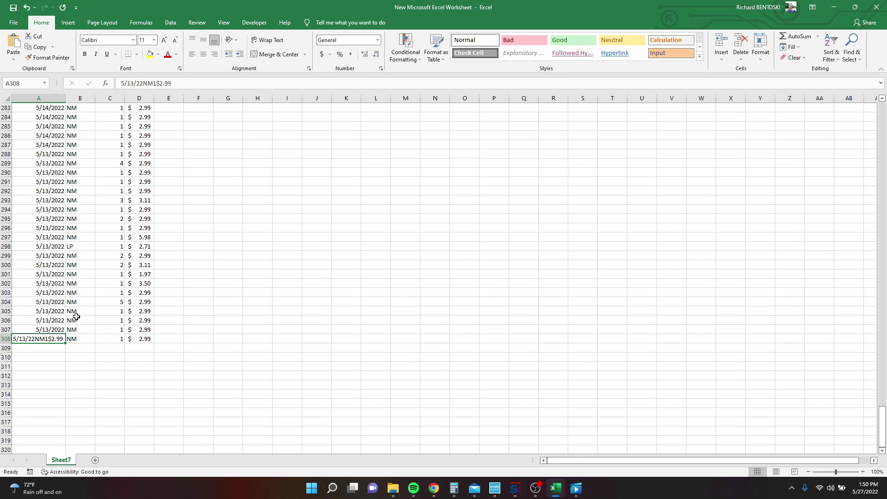
# Step: Fill the 5/13/2022 date down into A308 as a copy instead of a series
pyautogui.click(49, 331)
pyautogui.moveTo(65, 334); pyautogui.dragTo(66, 343)
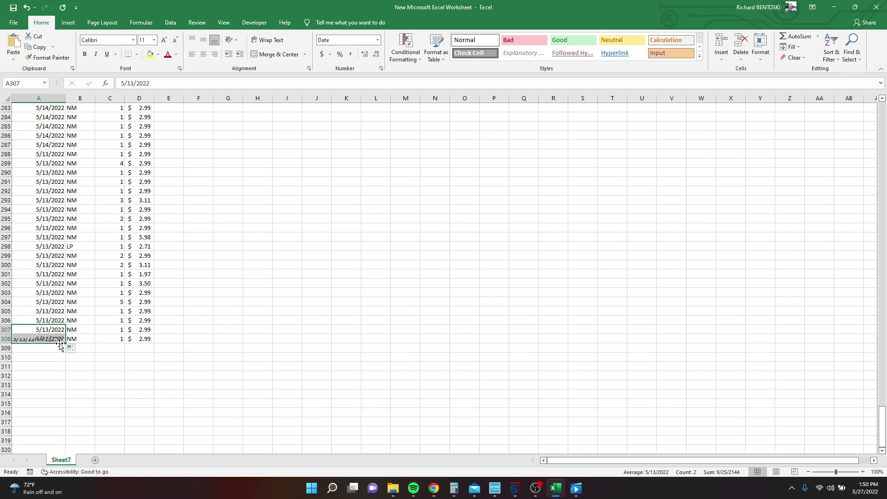
pyautogui.click(73, 350)
pyautogui.click(81, 359)
pyautogui.click(73, 362)
pyautogui.scroll(6, 84, 335)
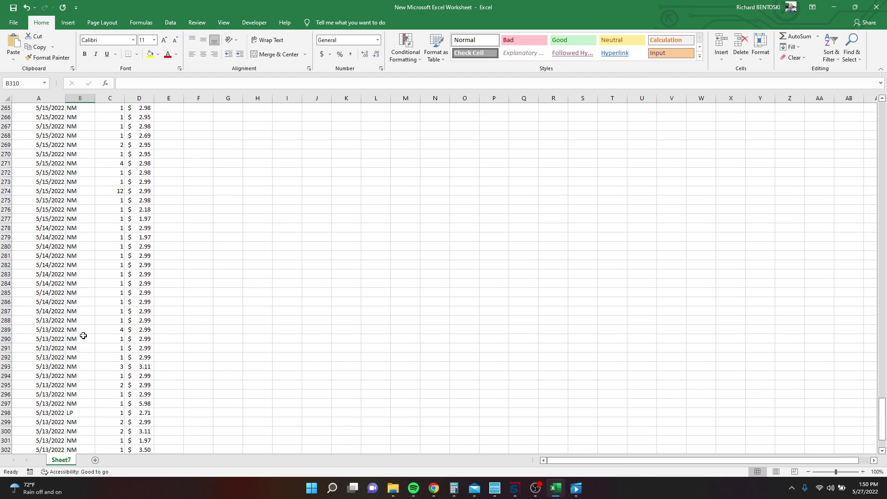
pyautogui.scroll(13, 83, 336)
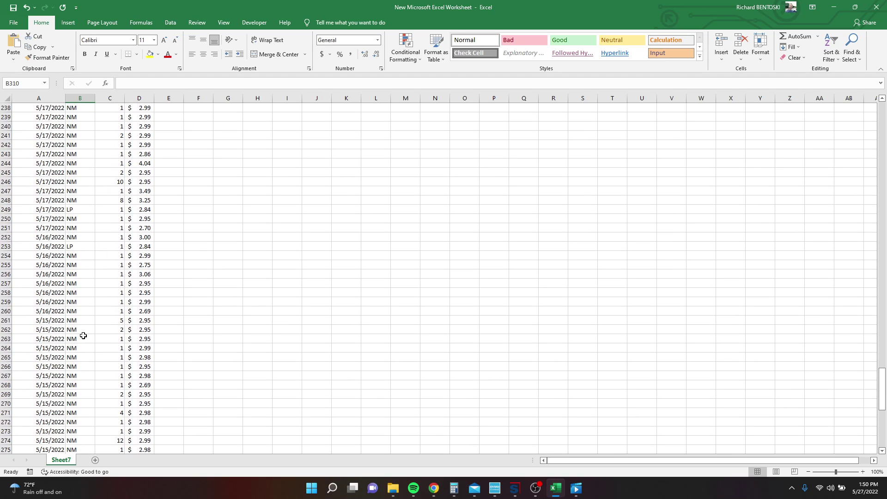
pyautogui.scroll(11, 83, 335)
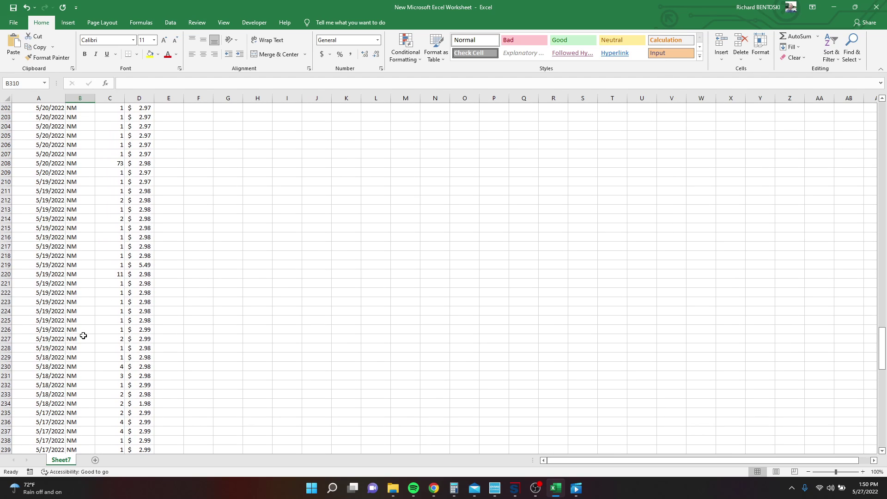
pyautogui.scroll(20, 84, 335)
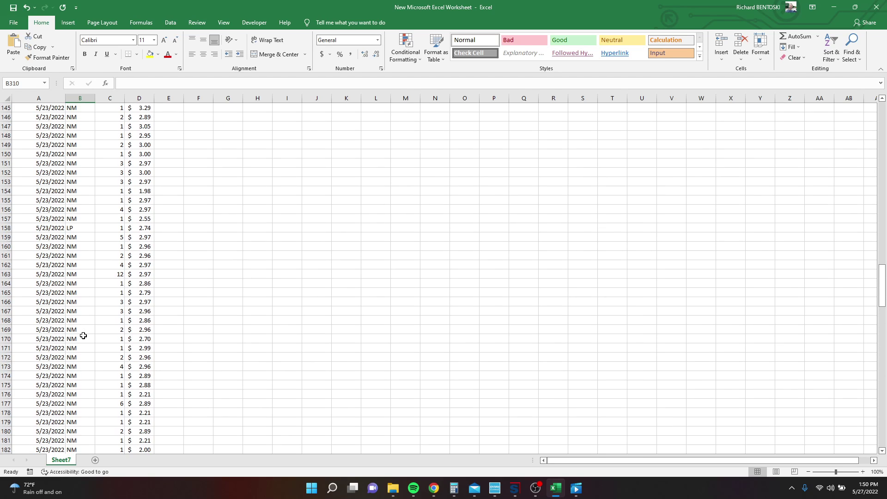
pyautogui.scroll(20, 83, 336)
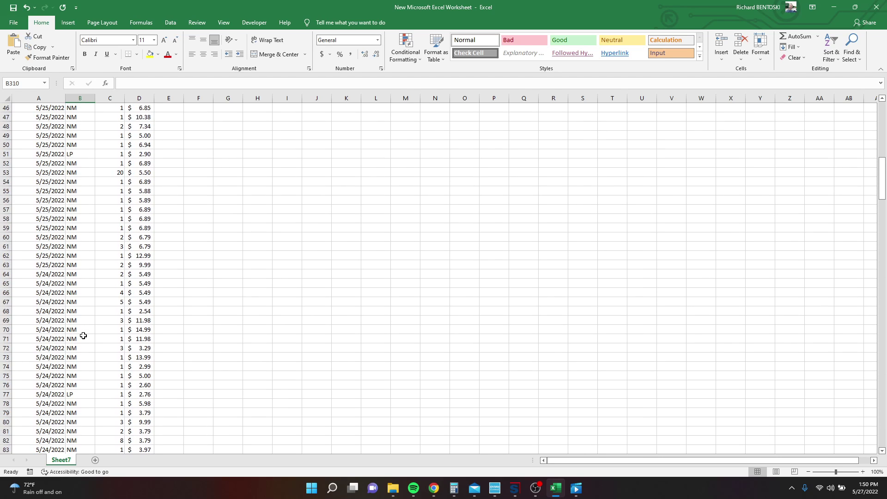
pyautogui.scroll(14, 83, 335)
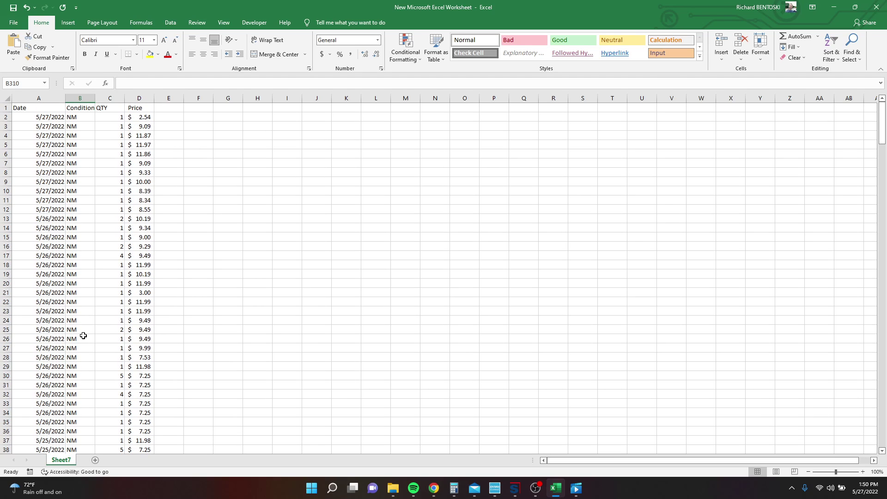
# Step: Convert A1:D308 (Date, Condition, QTY, Price) into a table with headers
pyautogui.moveTo(23, 107); pyautogui.dragTo(139, 440)
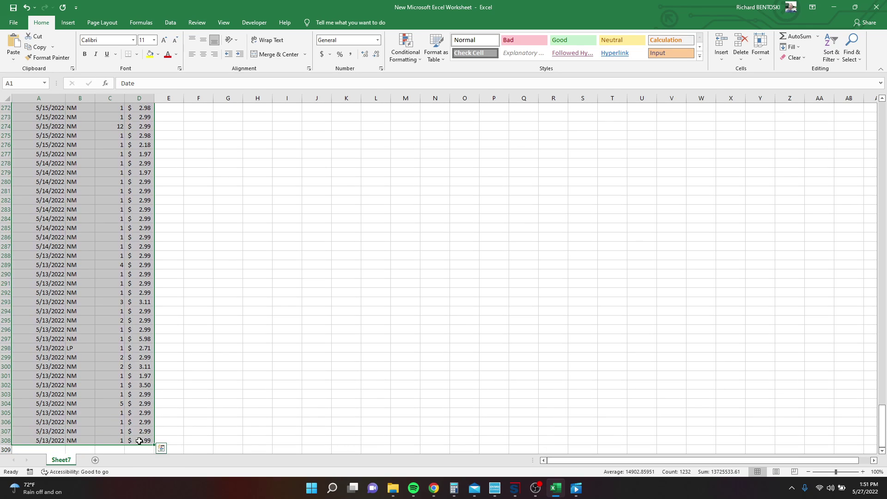
pyautogui.click(68, 22)
pyautogui.click(81, 42)
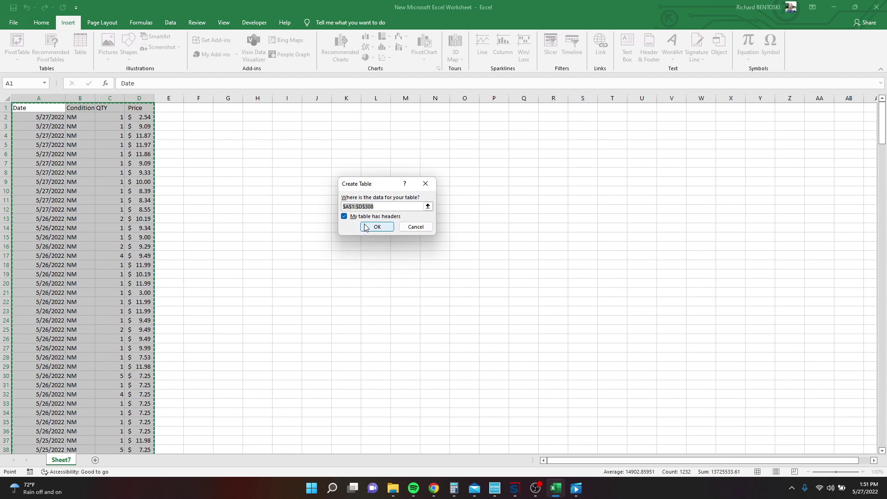
pyautogui.click(389, 228)
pyautogui.click(267, 181)
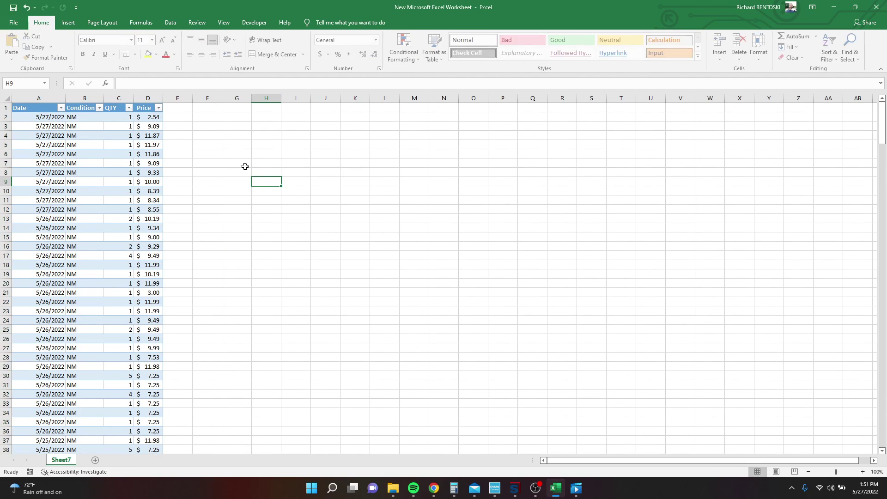
# Step: Insert a table column right of Price with the header 'Total $', widened to fit
pyautogui.click(144, 103)
pyautogui.rightClick(145, 105)
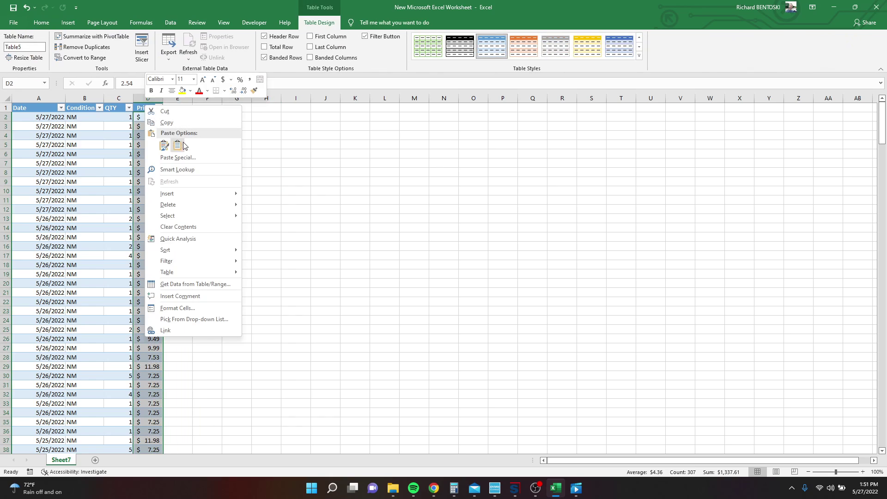
pyautogui.moveTo(177, 197)
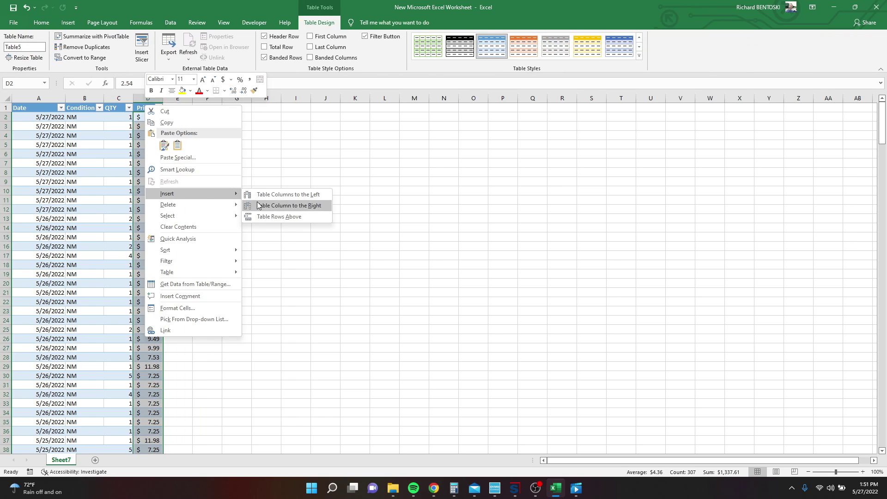
pyautogui.click(289, 205)
pyautogui.click(236, 162)
pyautogui.click(174, 107)
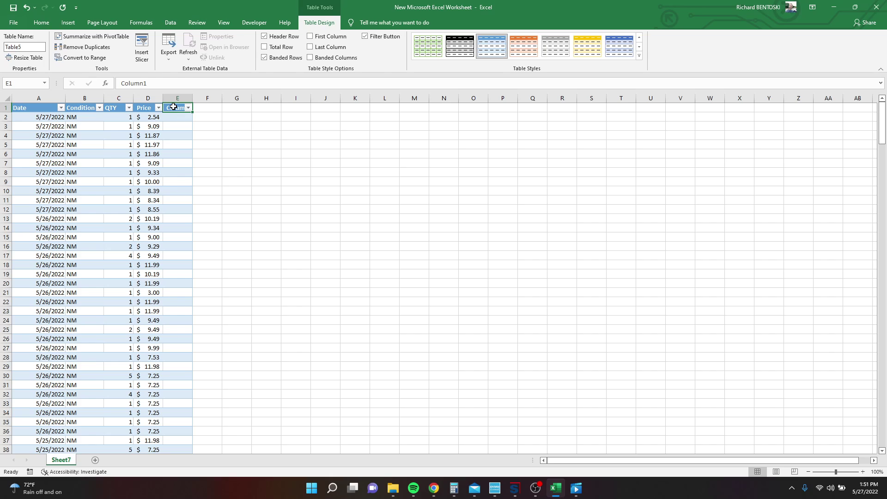
pyautogui.write('Su')
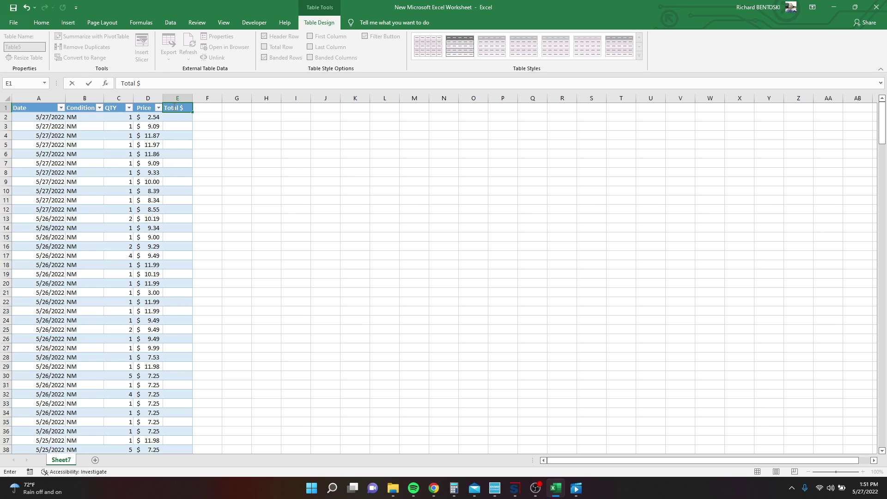
pyautogui.press('Return')
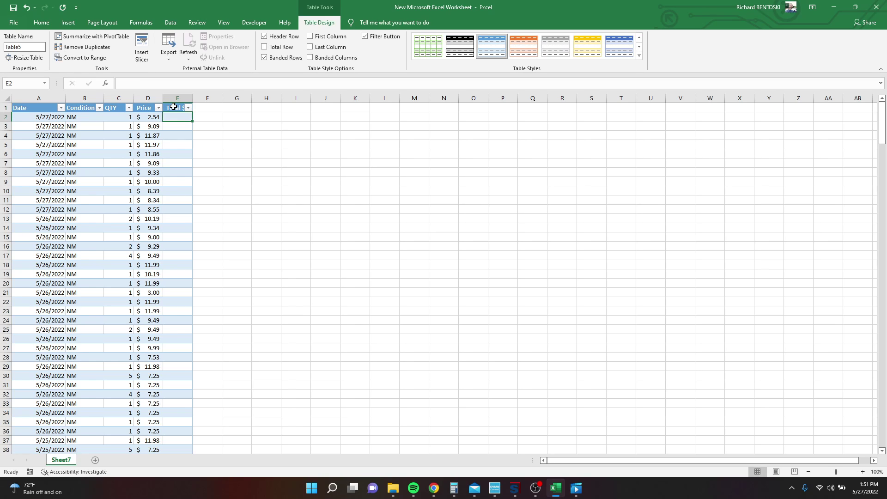
pyautogui.doubleClick(193, 101)
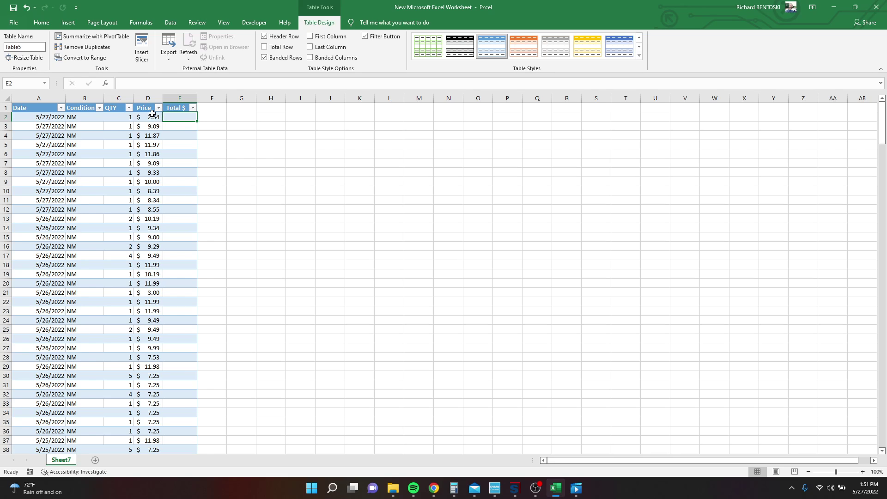
pyautogui.write('=')
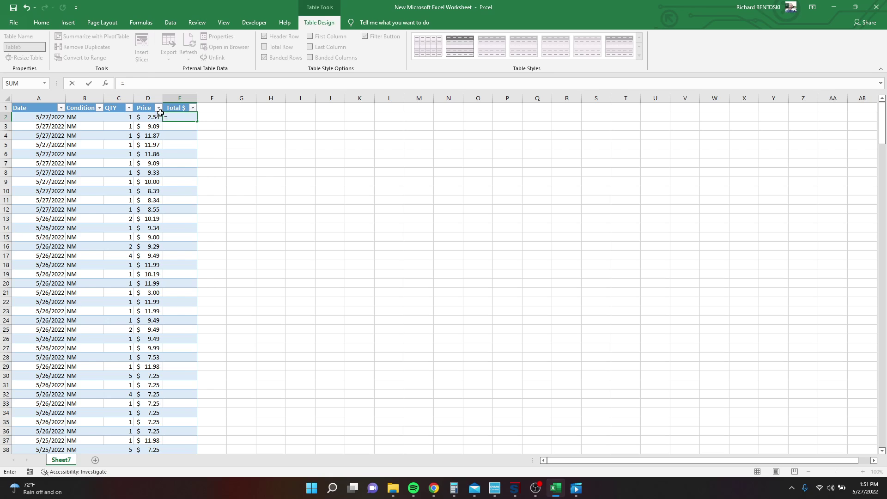
pyautogui.click(148, 116)
pyautogui.write('*')
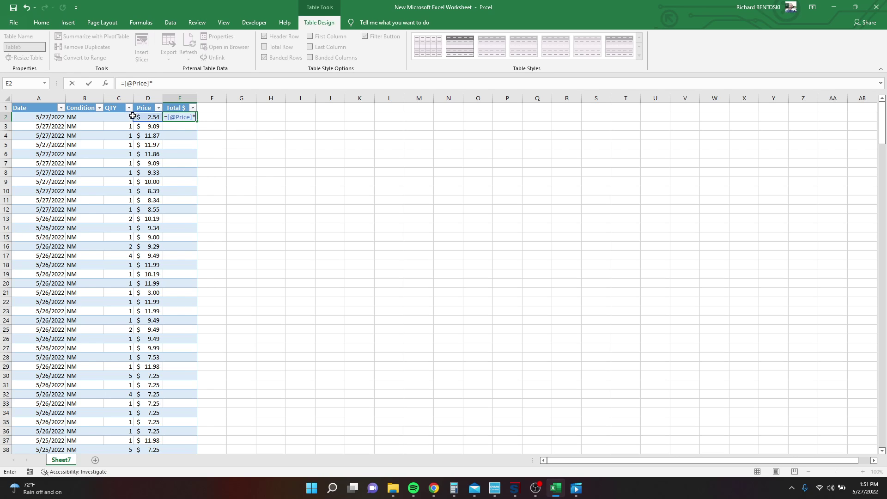
pyautogui.click(133, 116)
pyautogui.press('Return')
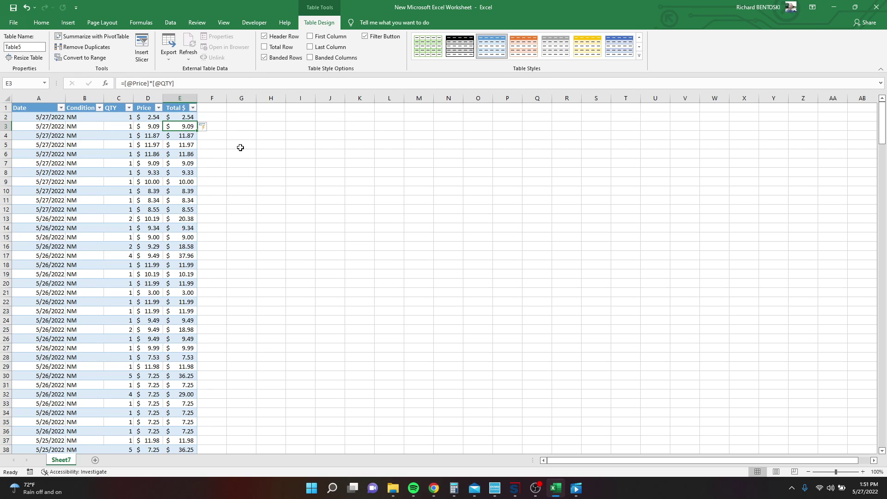
# Step: Spot-check the Price and Total $ values in rows 15 and 16
pyautogui.click(252, 146)
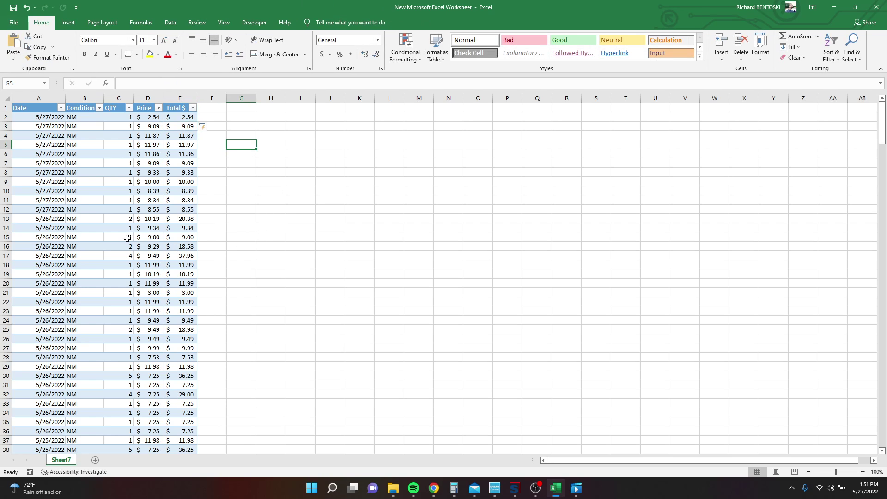
pyautogui.click(148, 237)
pyautogui.click(192, 237)
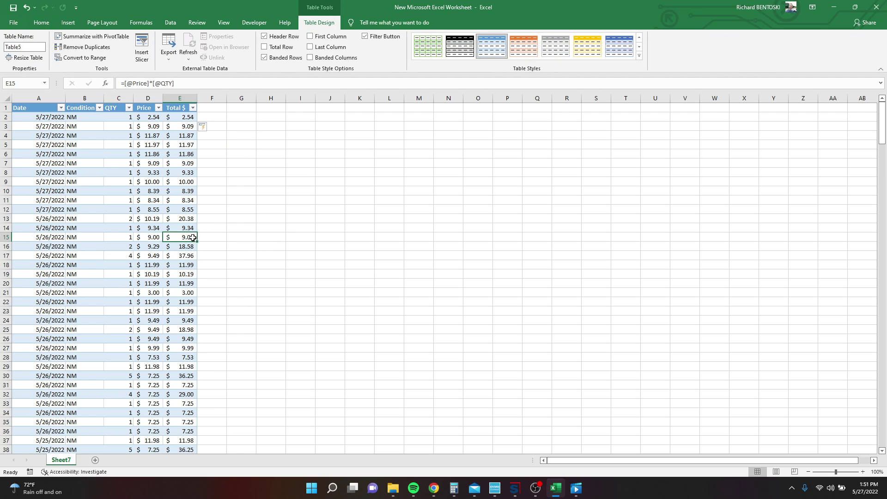
pyautogui.click(287, 240)
pyautogui.click(153, 247)
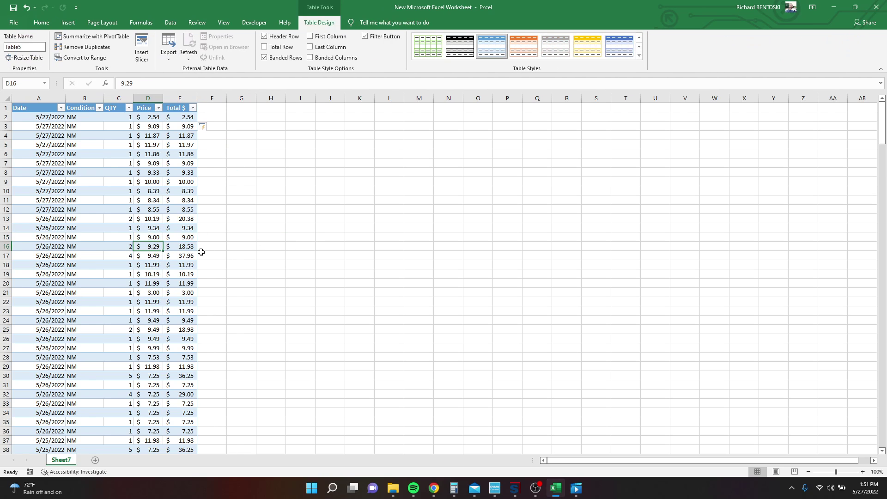
pyautogui.click(188, 248)
pyautogui.click(248, 250)
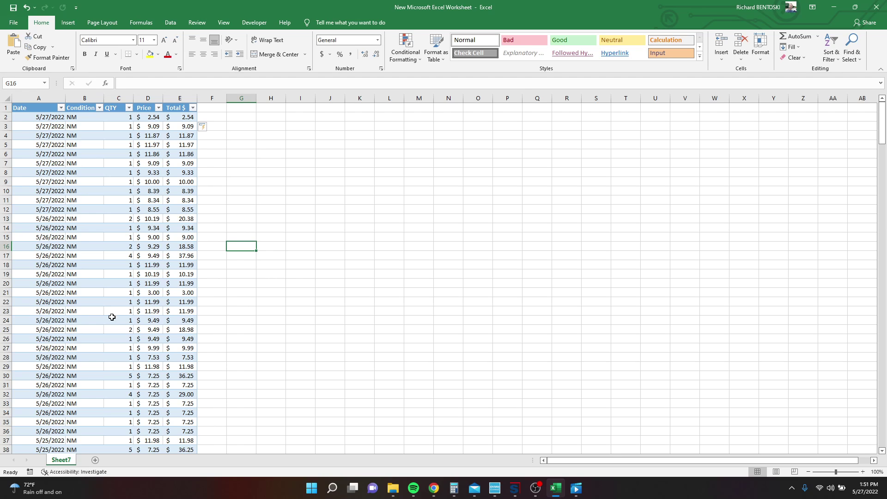
pyautogui.click(130, 169)
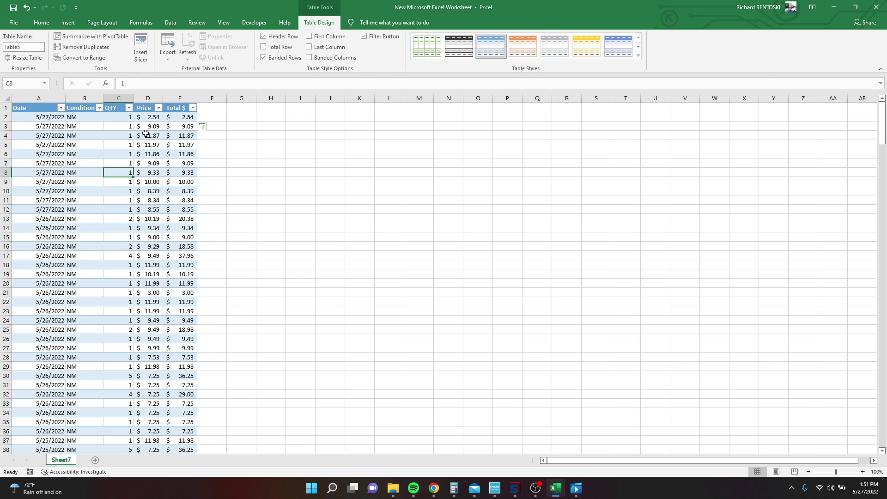
pyautogui.click(33, 110)
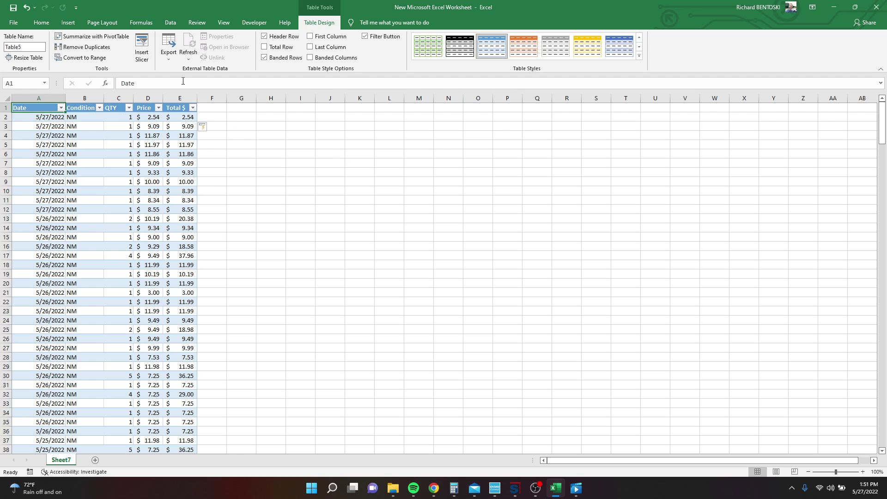
# Step: Create a pivot table on a new sheet with Date rows and summed QTY and Total $
pyautogui.click(106, 42)
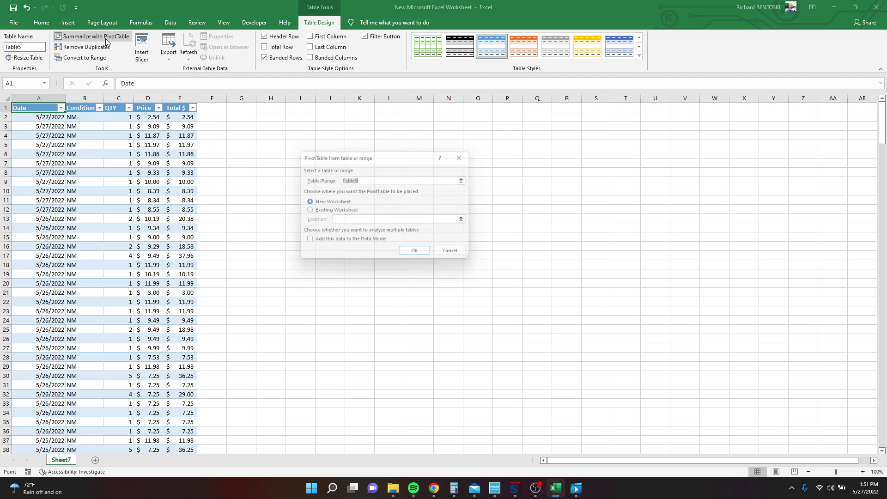
pyautogui.click(414, 253)
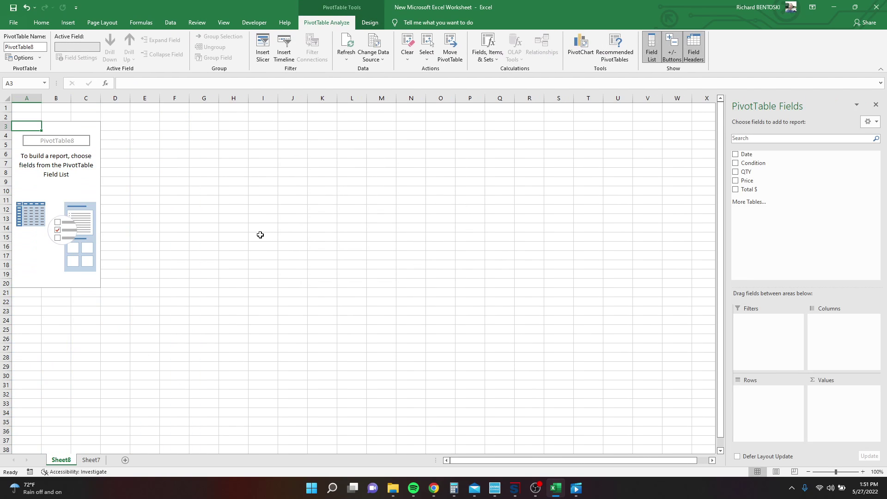
pyautogui.click(735, 155)
pyautogui.click(736, 173)
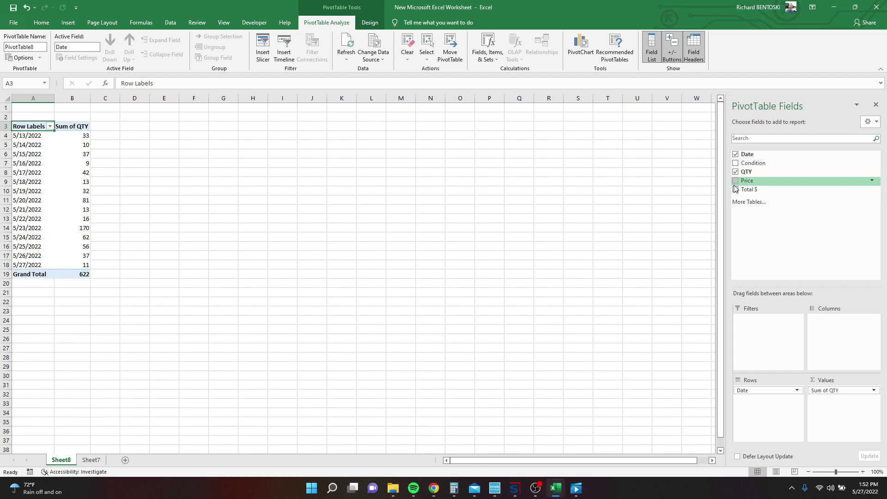
pyautogui.click(736, 191)
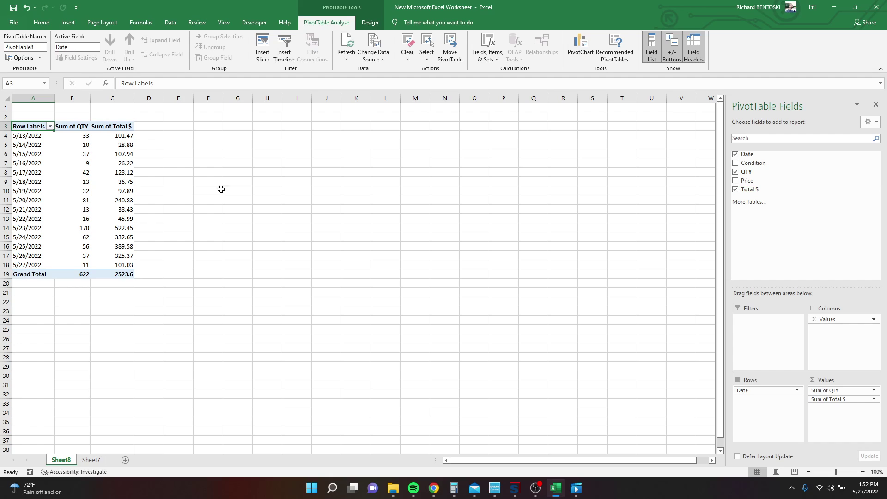
pyautogui.click(255, 174)
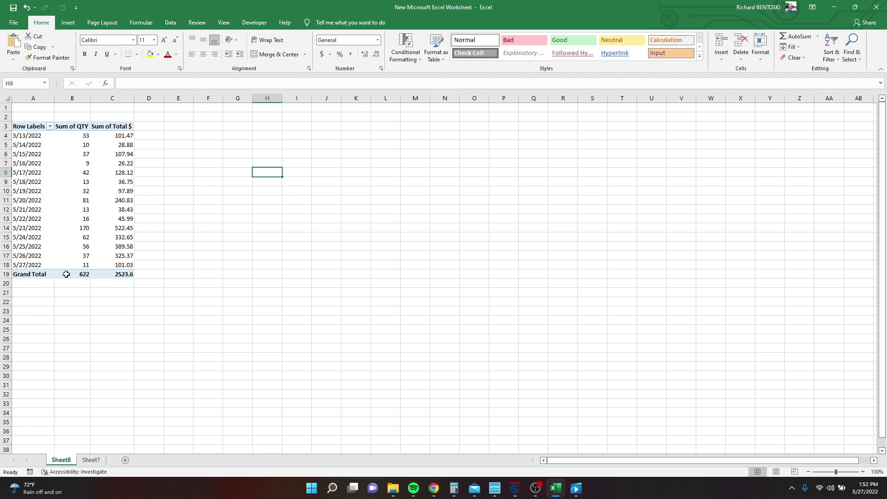
# Step: Add and then remove the Condition breakdown, inspecting values in the pivot
pyautogui.click(66, 274)
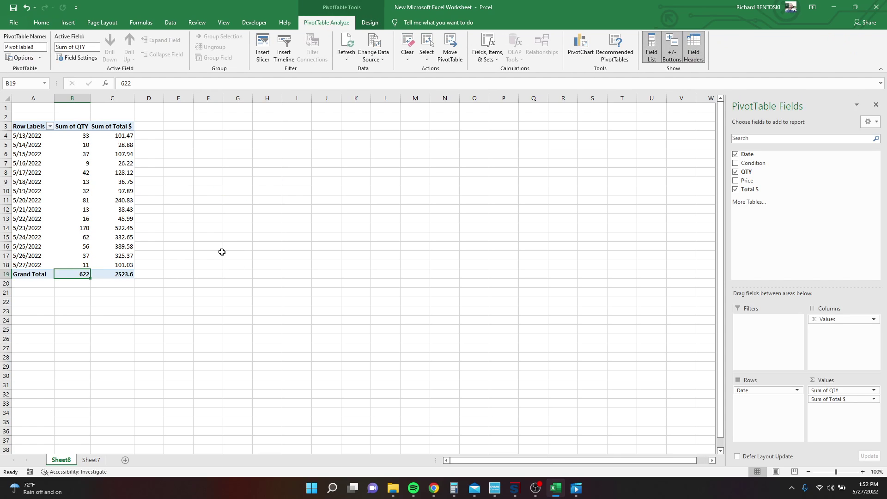
pyautogui.click(735, 164)
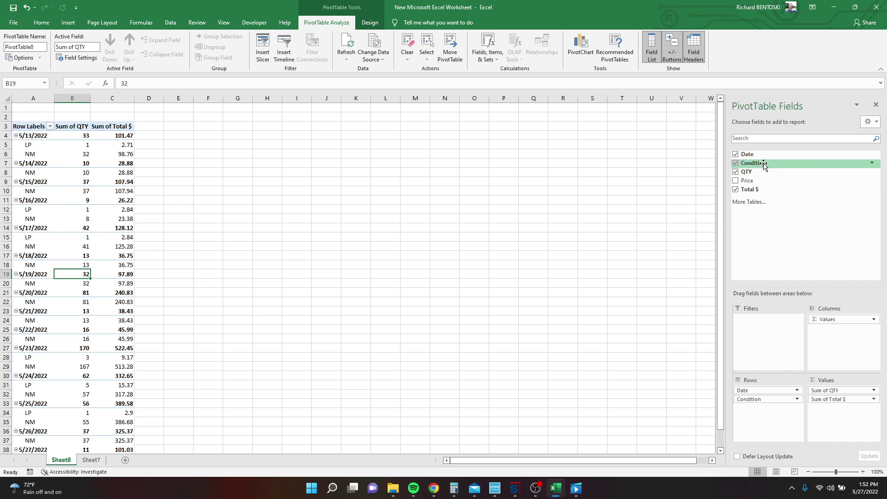
pyautogui.click(736, 163)
pyautogui.click(107, 127)
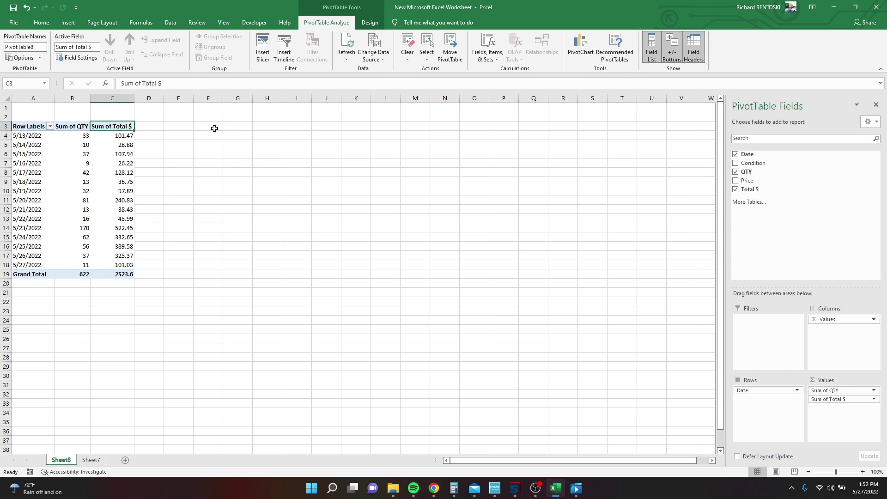
pyautogui.click(112, 136)
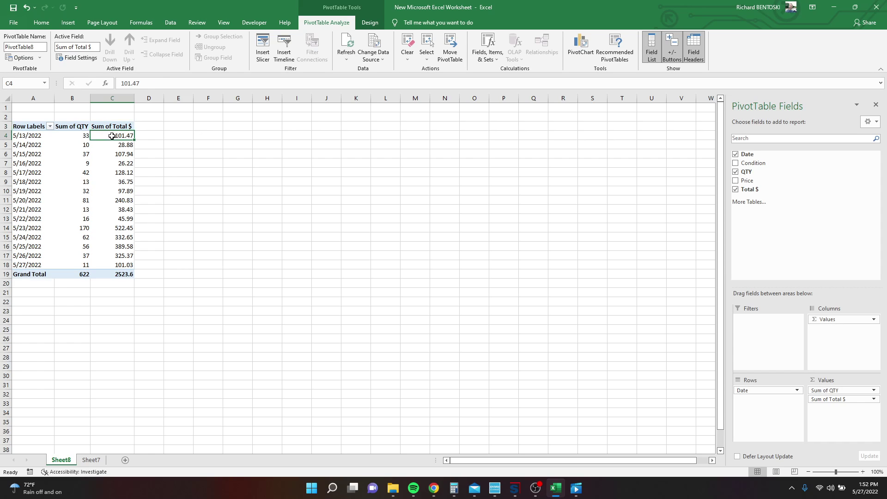
pyautogui.click(19, 135)
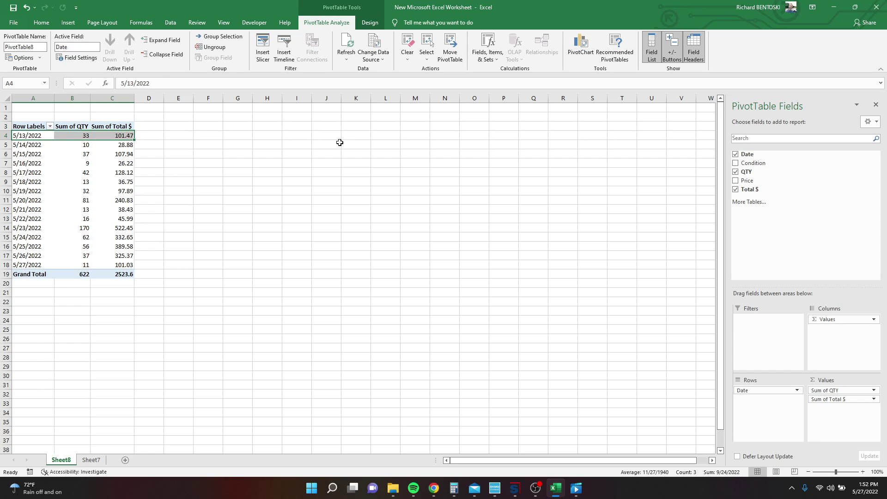
pyautogui.click(117, 227)
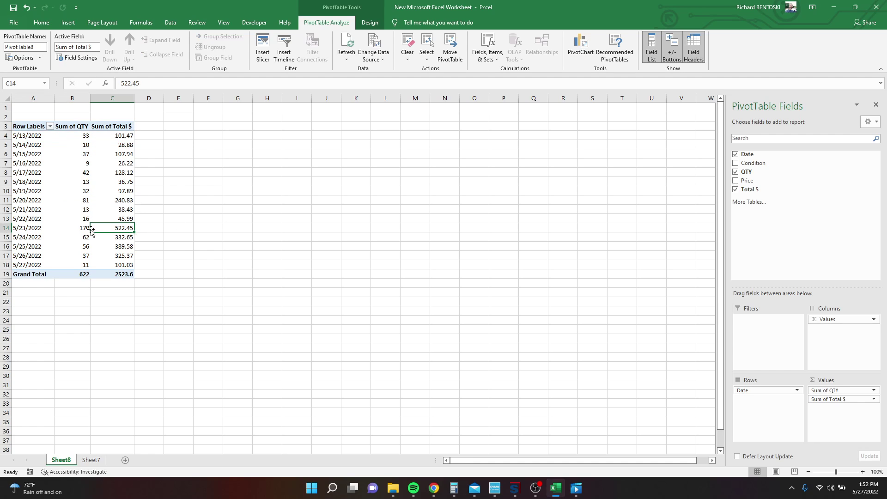
pyautogui.click(30, 227)
pyautogui.click(270, 181)
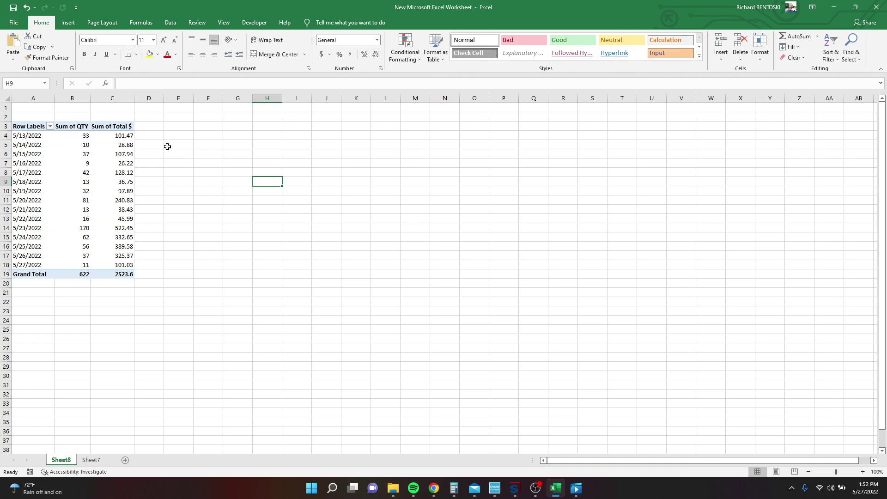
# Step: Apply Accounting Number Format to the Sum of Total $ column
pyautogui.click(115, 121)
pyautogui.click(41, 22)
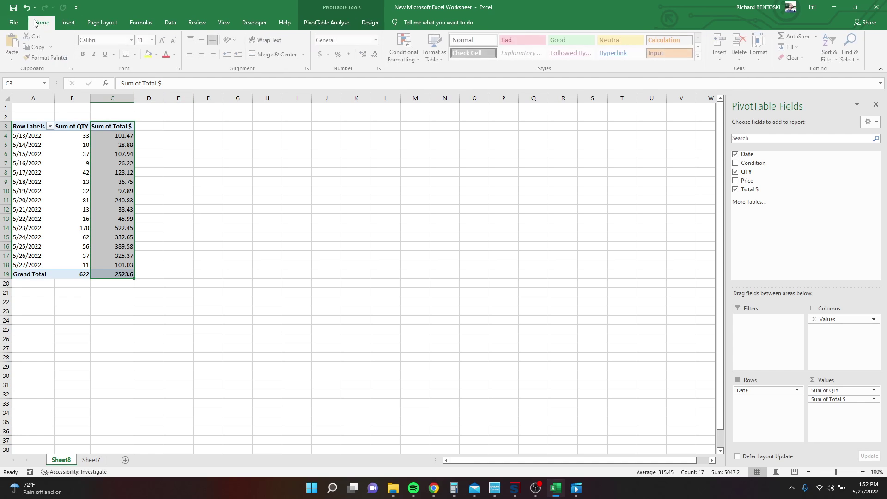
pyautogui.click(318, 57)
pyautogui.click(257, 163)
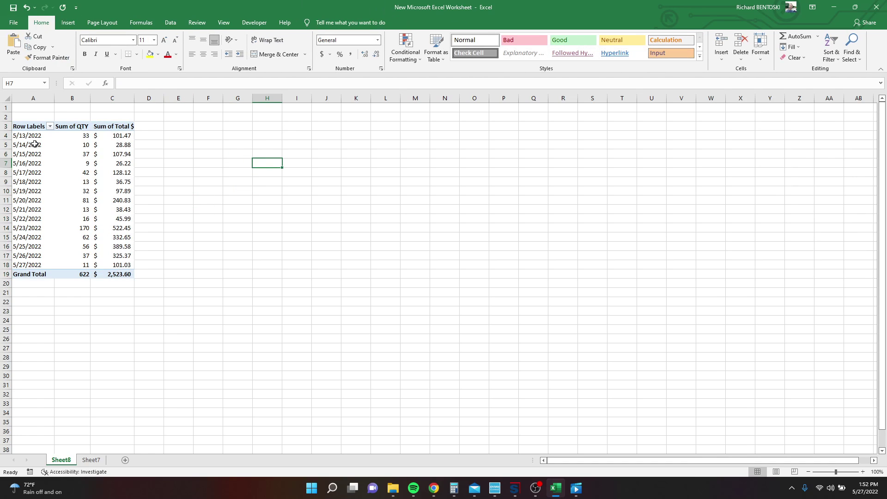
pyautogui.click(24, 123)
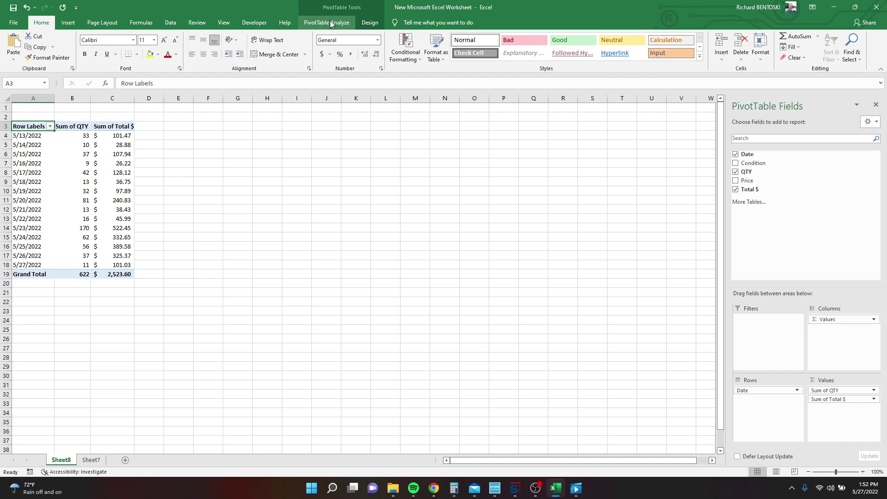
pyautogui.click(330, 23)
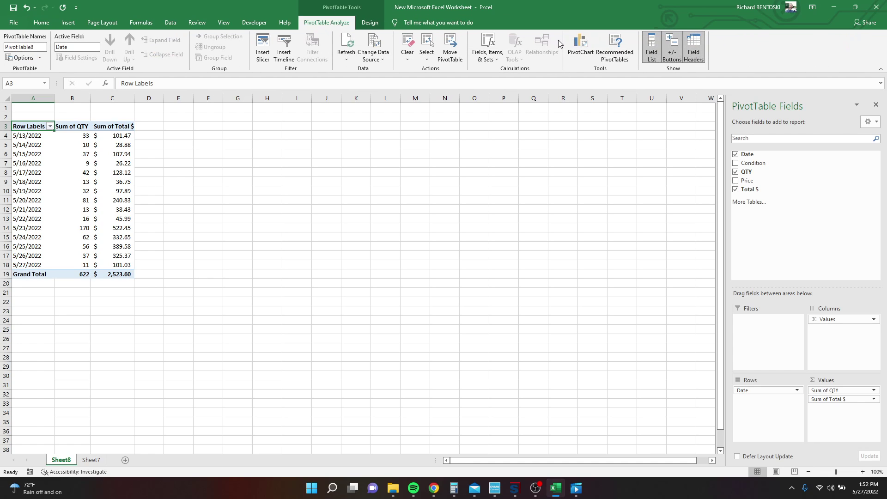
# Step: Pick a Clustered Column - Line combo chart with Sum of Total $ on the secondary axis
pyautogui.click(583, 44)
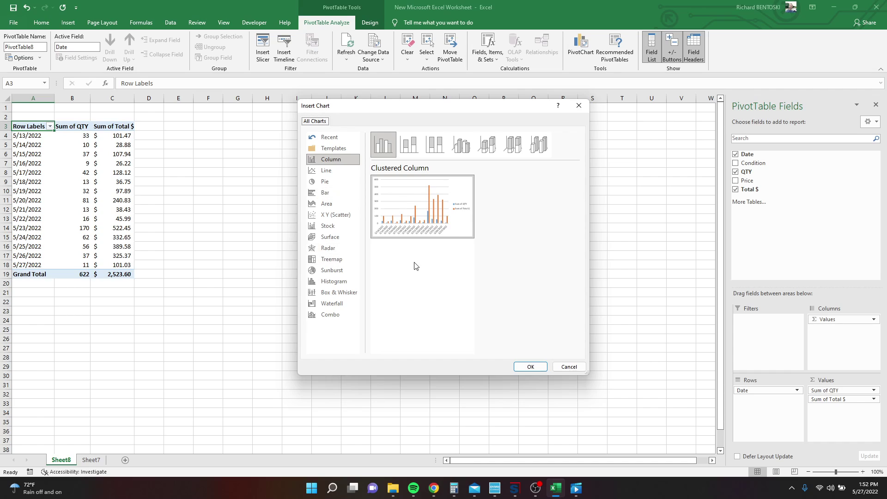
pyautogui.click(329, 316)
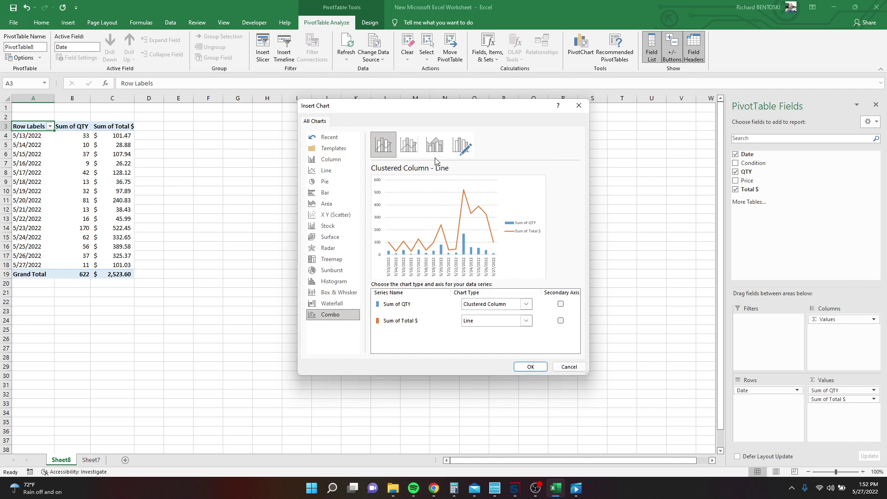
pyautogui.click(412, 145)
pyautogui.click(426, 145)
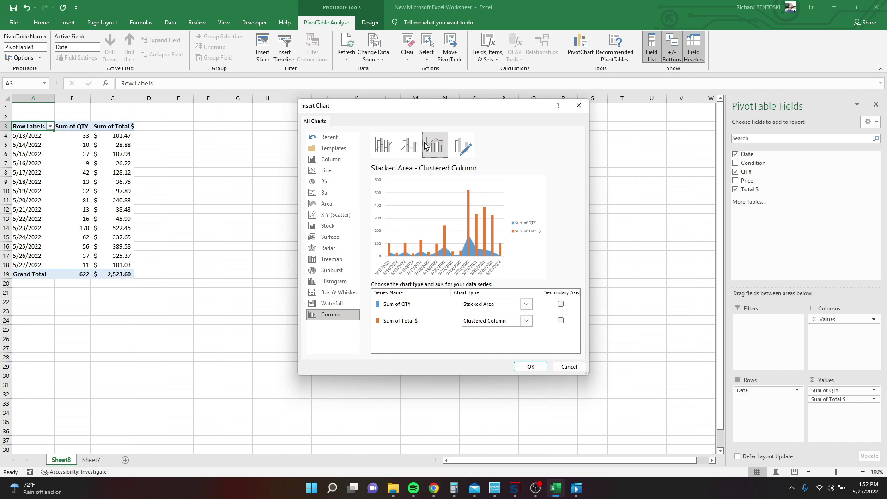
pyautogui.click(461, 145)
pyautogui.click(390, 145)
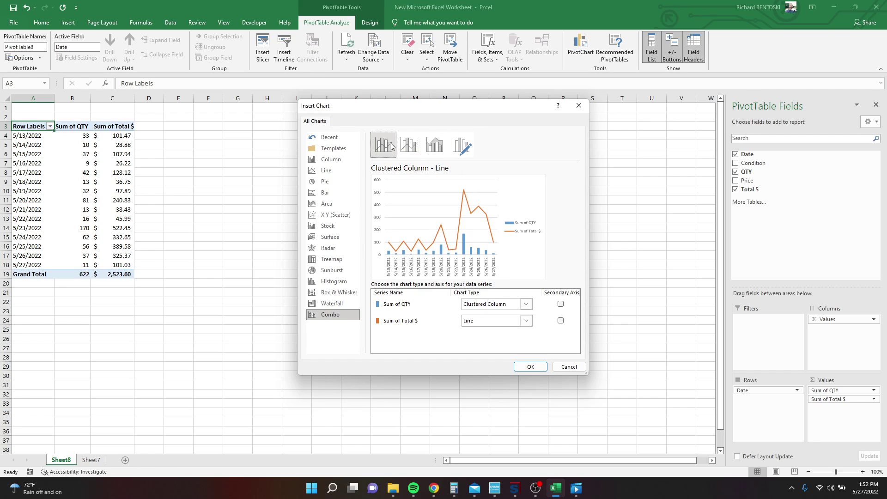
pyautogui.click(561, 305)
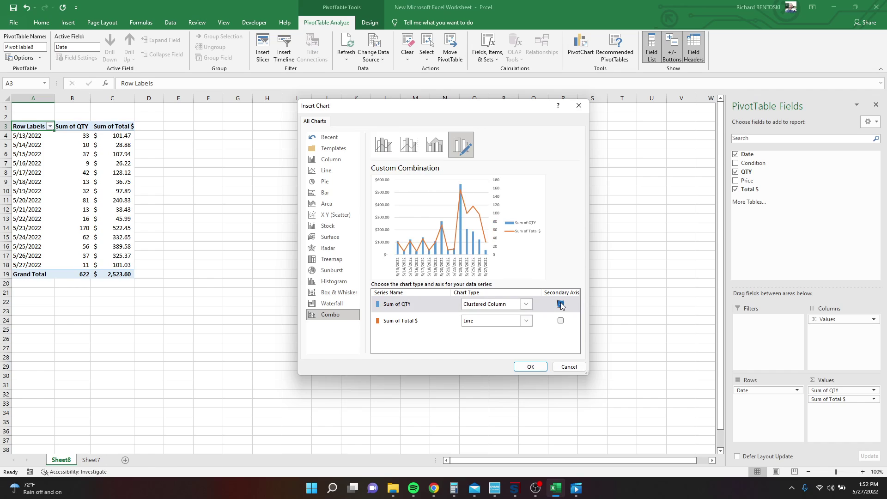
pyautogui.click(561, 304)
pyautogui.click(560, 321)
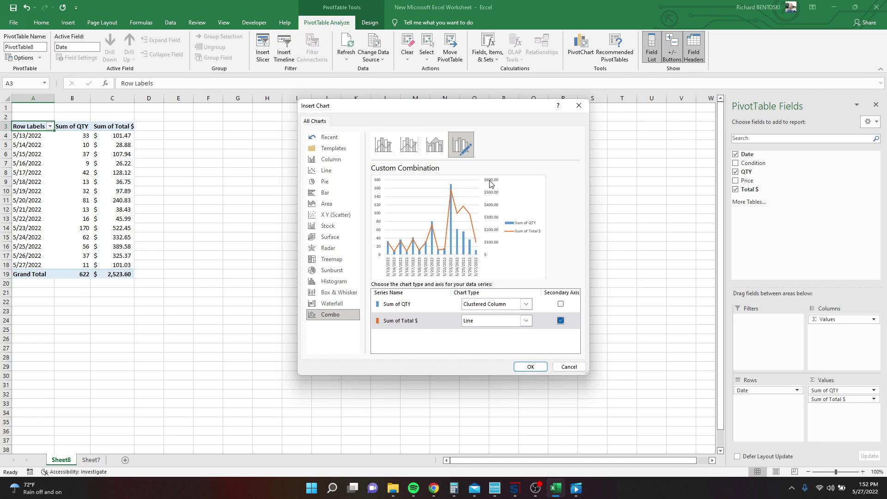
# Step: Insert the combo chart beside the pivot table, sized about 6.92 by 14.41 inches
pyautogui.click(531, 366)
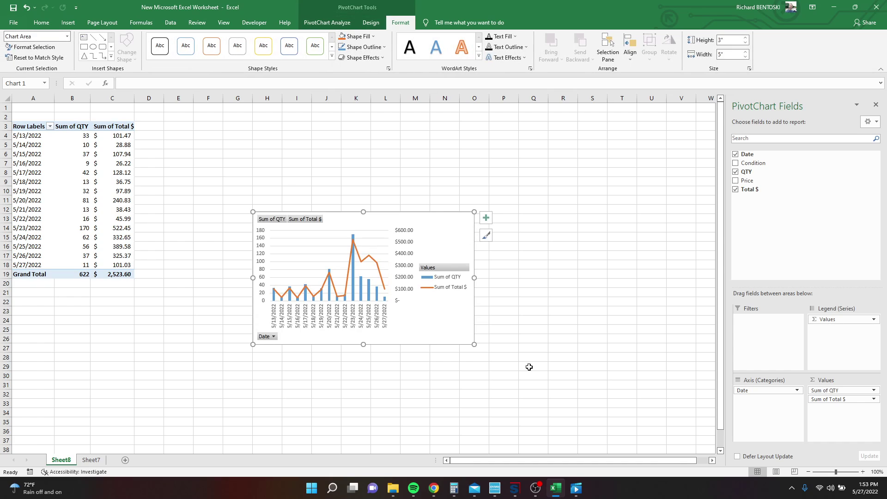
pyautogui.moveTo(437, 221); pyautogui.dragTo(340, 120)
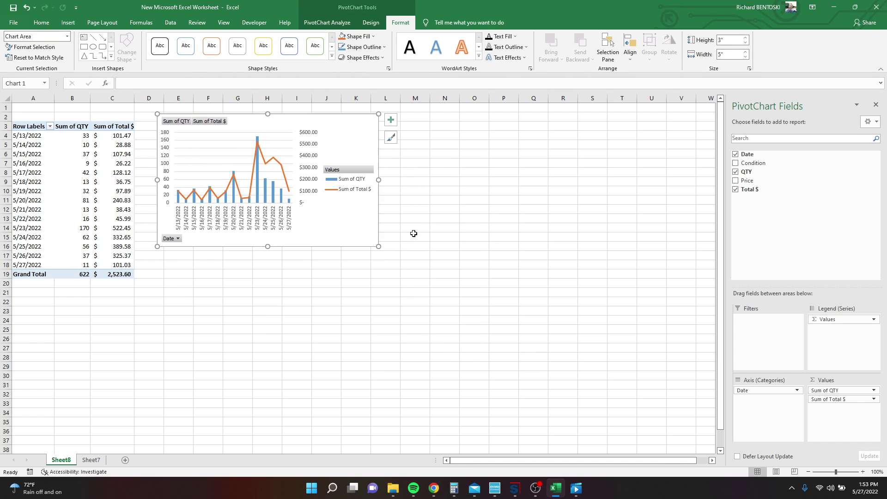
pyautogui.moveTo(379, 246); pyautogui.dragTo(702, 420)
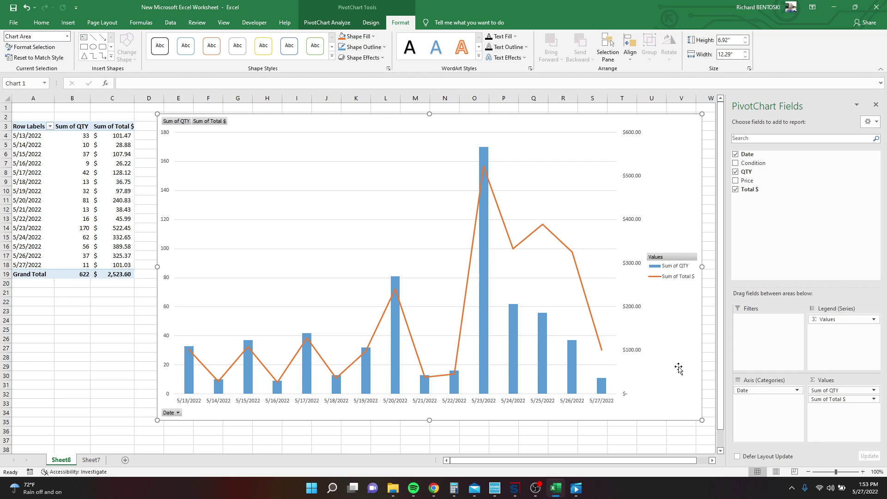
pyautogui.click(876, 104)
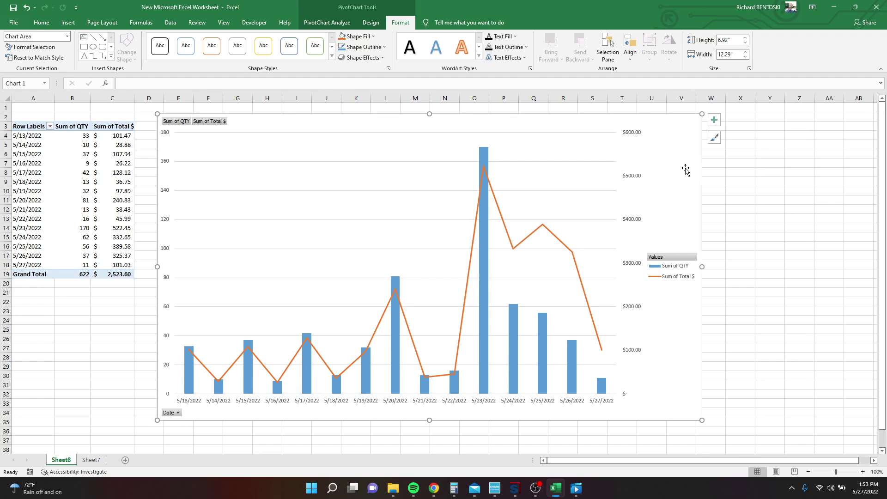
pyautogui.moveTo(701, 263); pyautogui.dragTo(795, 267)
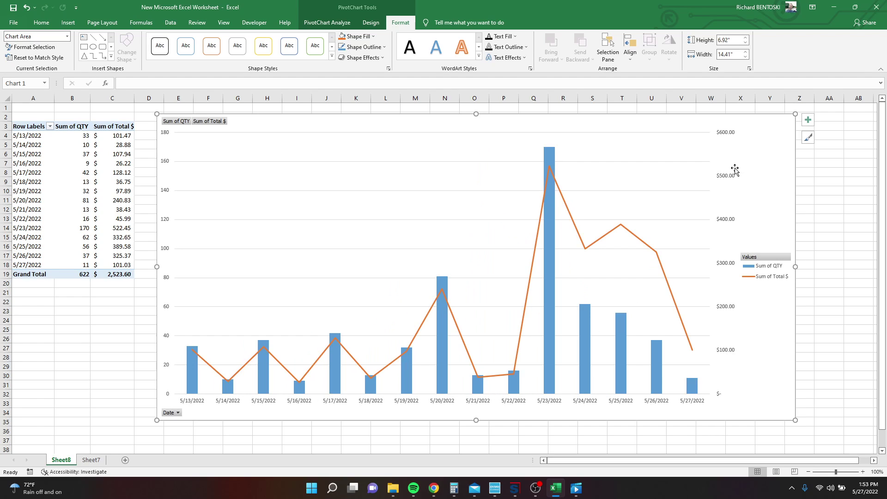
# Step: Inspect the Sum of QTY series and the Grand Total in C19
pyautogui.click(192, 384)
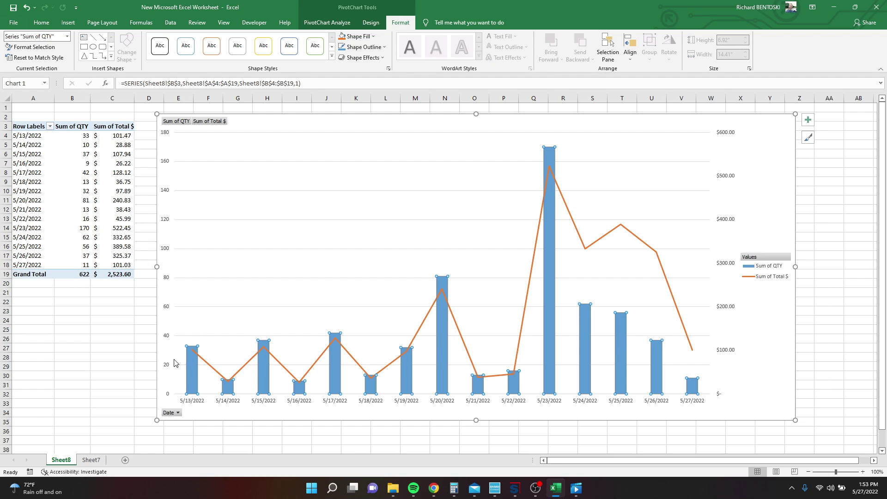
pyautogui.click(113, 131)
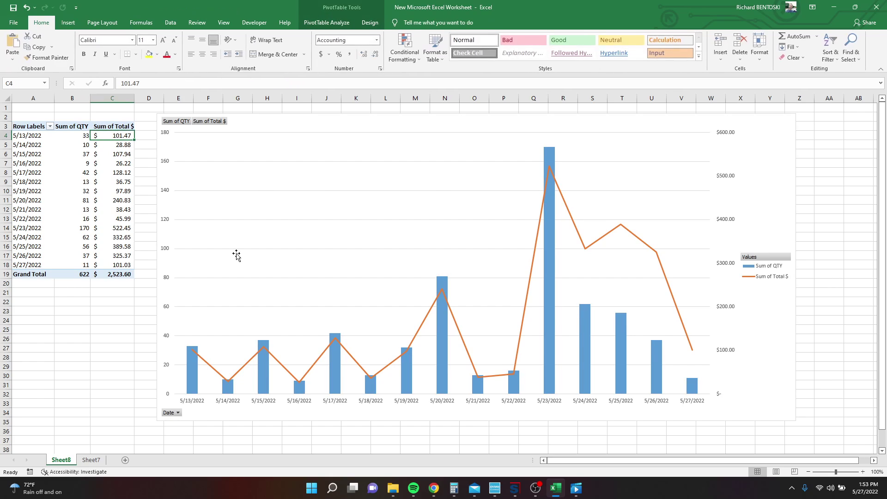
pyautogui.click(107, 318)
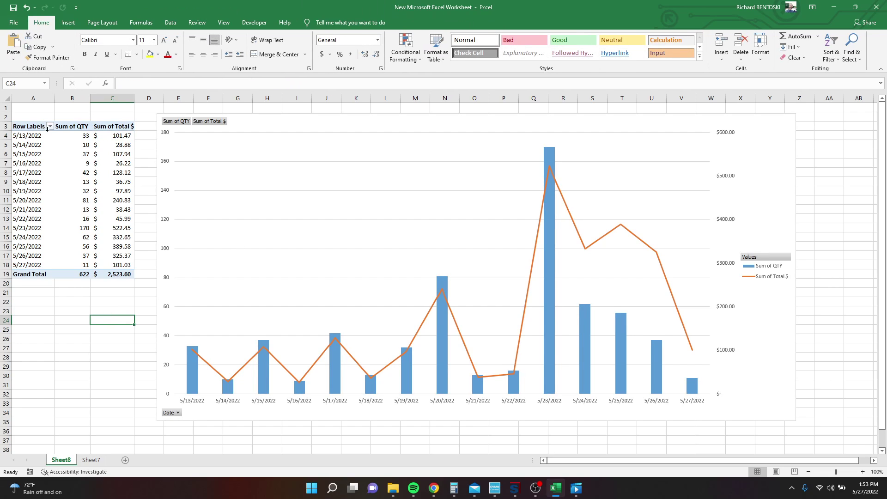
pyautogui.click(104, 277)
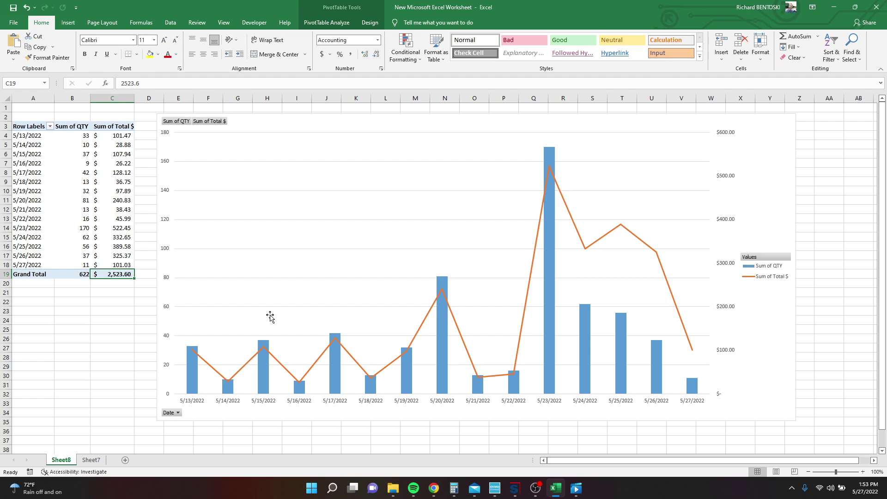
pyautogui.click(275, 124)
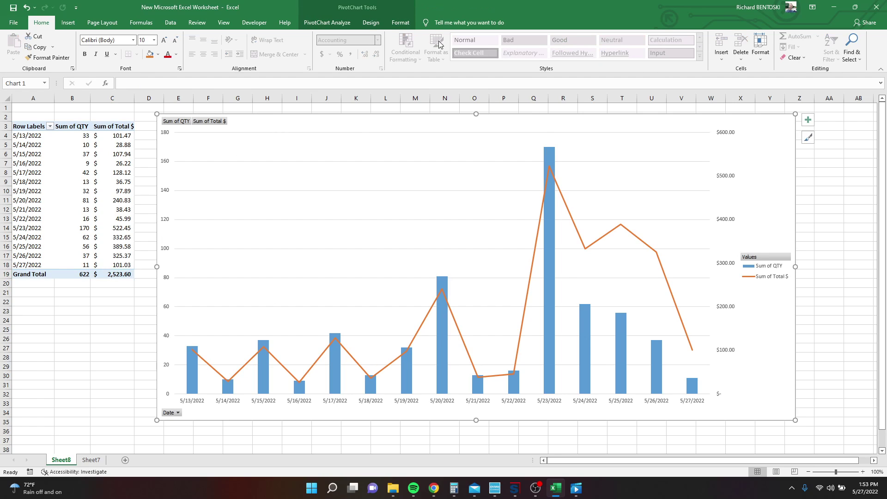
# Step: Apply the dark chart style to the PivotChart
pyautogui.click(341, 20)
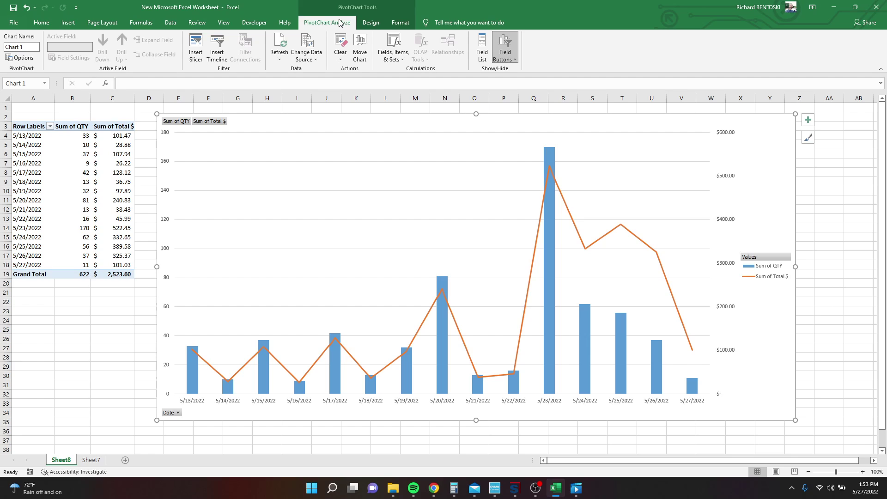
pyautogui.click(369, 23)
pyautogui.click(325, 49)
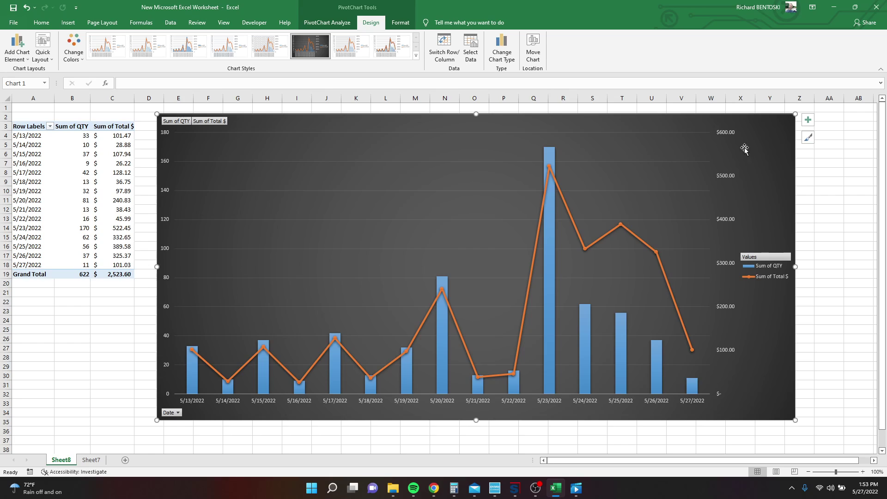
# Step: Turn on data labels and a data table from Chart Elements
pyautogui.click(807, 123)
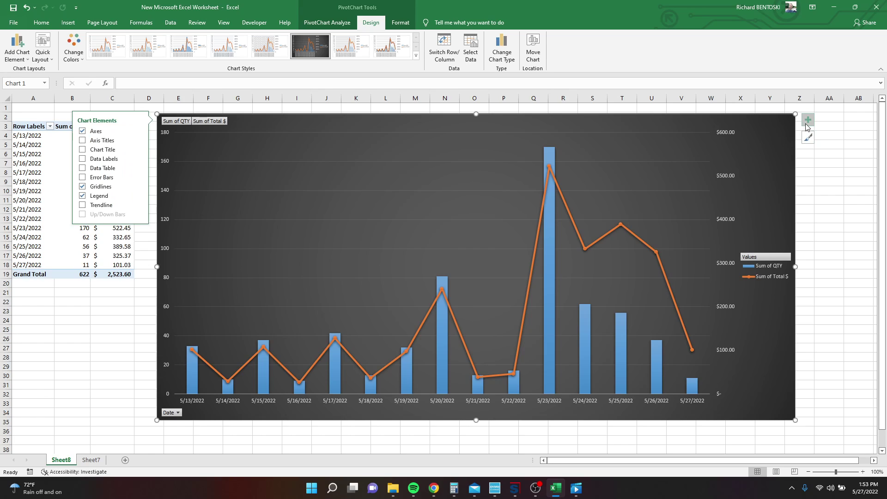
pyautogui.click(83, 159)
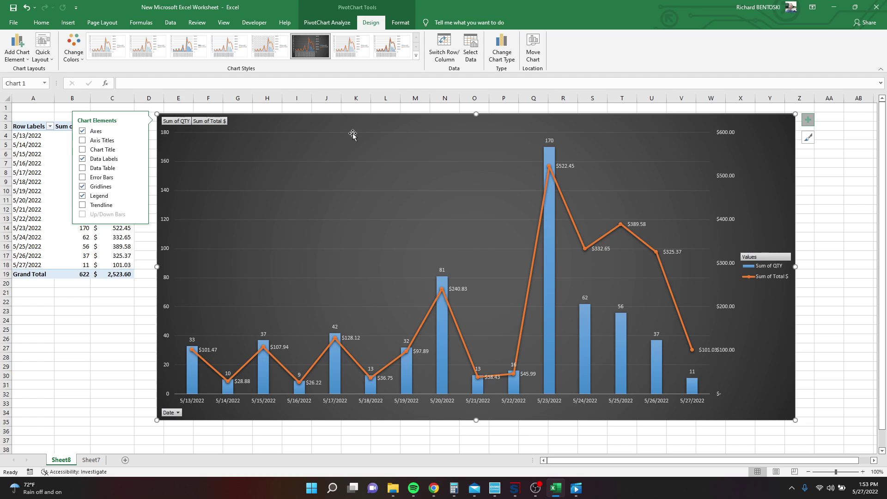
pyautogui.click(82, 168)
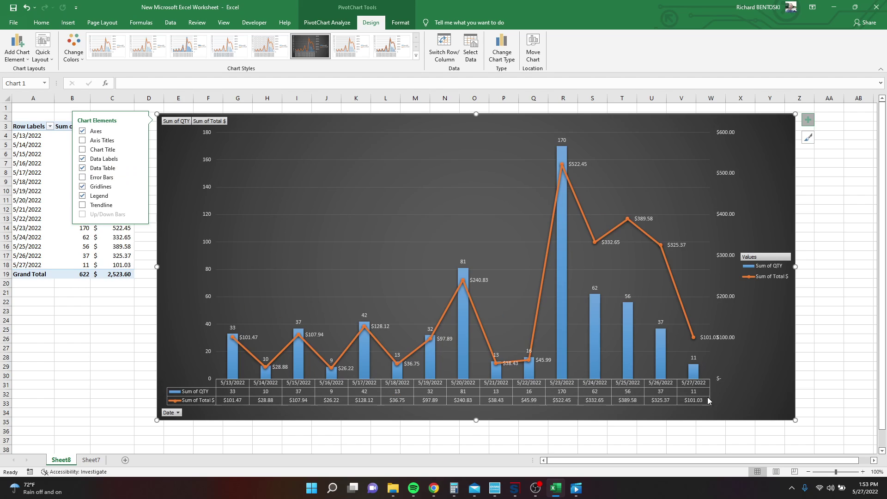
# Step: Drag the chart's right-middle handle further right, then deselect it
pyautogui.click(660, 439)
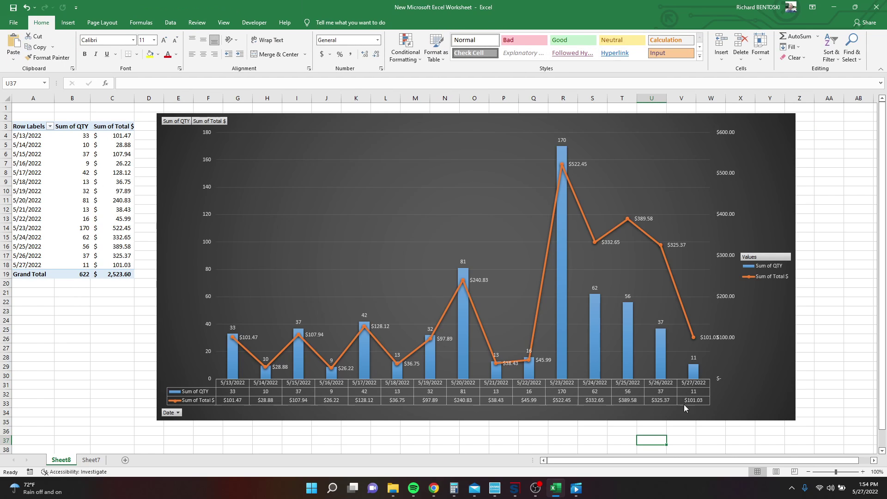
pyautogui.click(767, 238)
pyautogui.moveTo(795, 267); pyautogui.dragTo(844, 264)
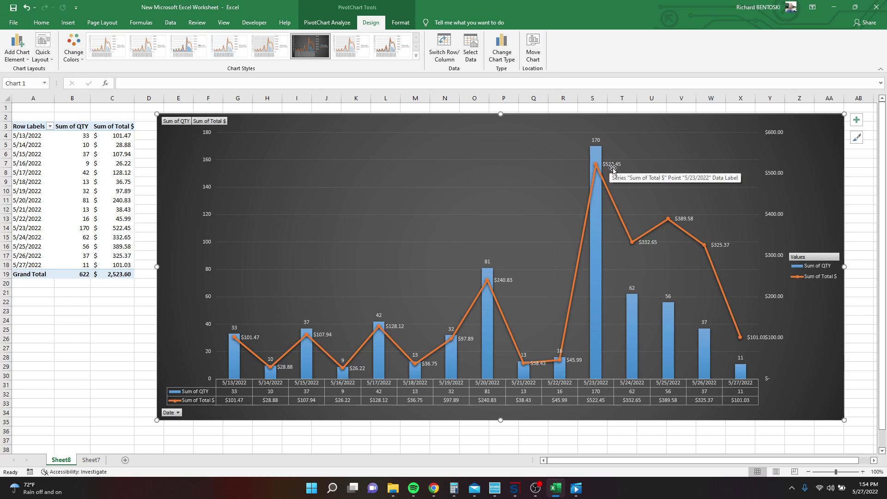
pyautogui.click(125, 357)
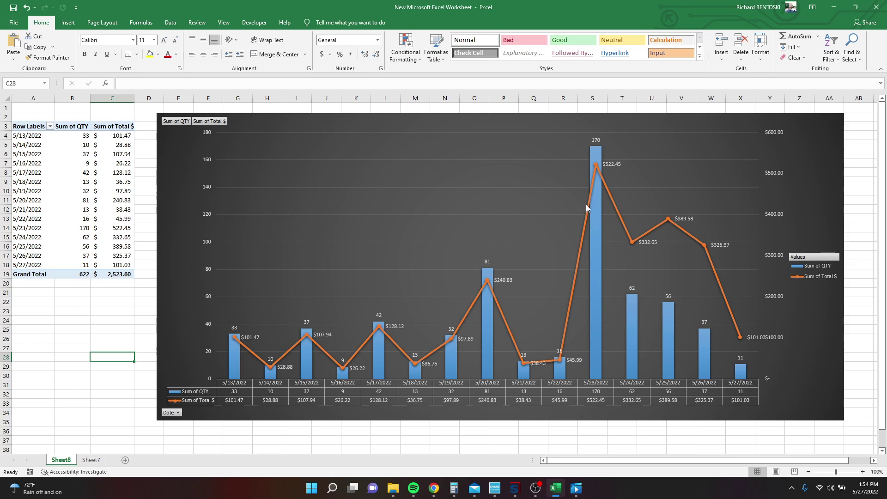
pyautogui.moveTo(488, 288)
pyautogui.moveTo(598, 156)
pyautogui.click(807, 344)
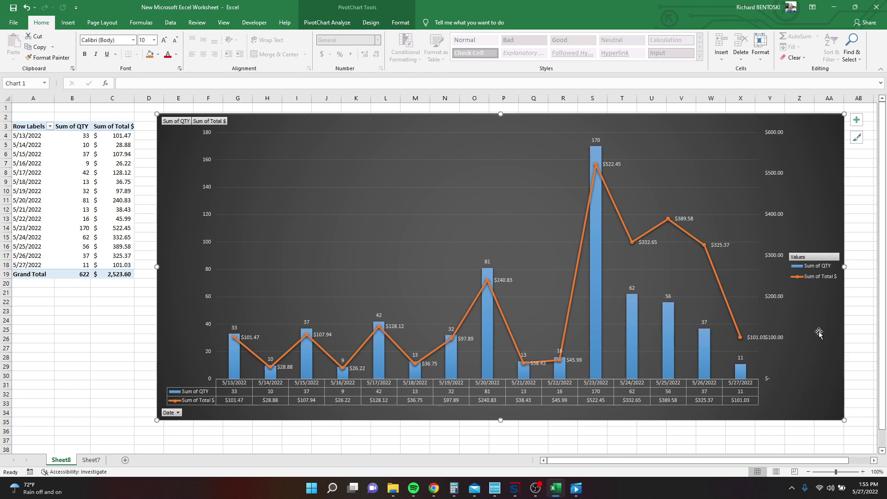